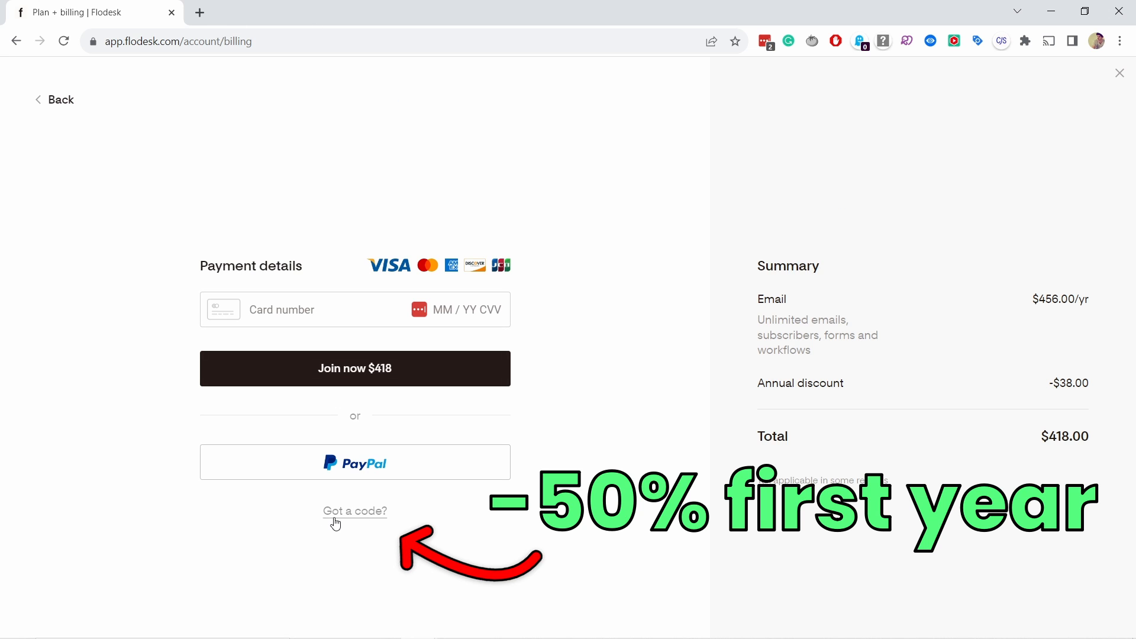
Step: Open the discount code field in the payment details and enter the code TIPSWITHPUNCH
click(351, 515)
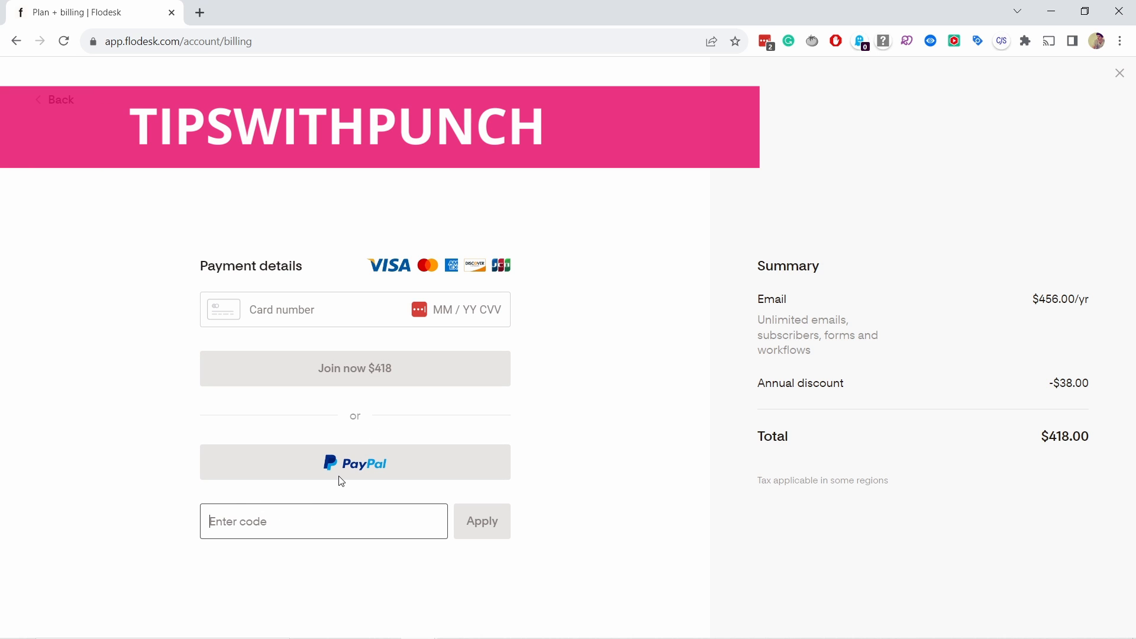
text(TIPSWITHPUNC)
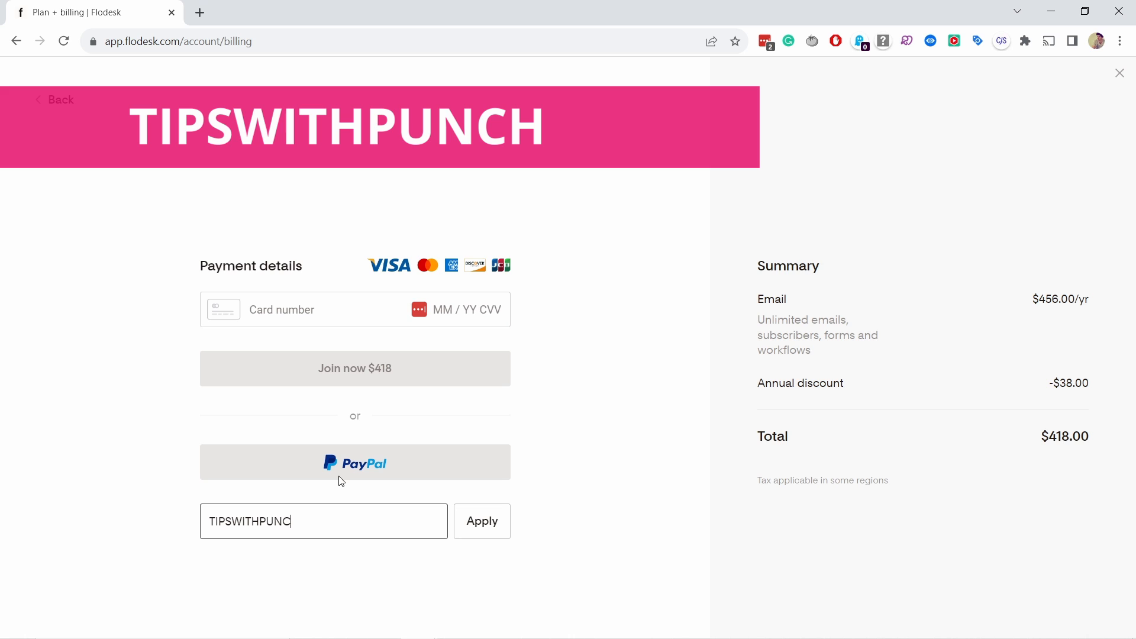
text(H)
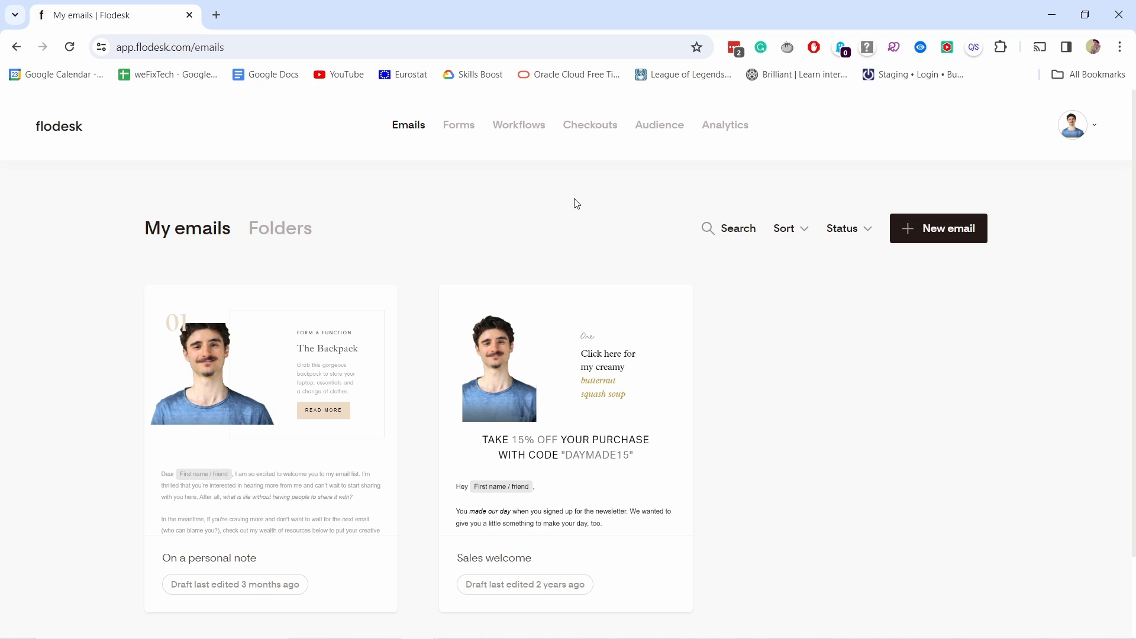
Step: Open the account's domain setup page and check the listed domain and its verification status
click(1086, 127)
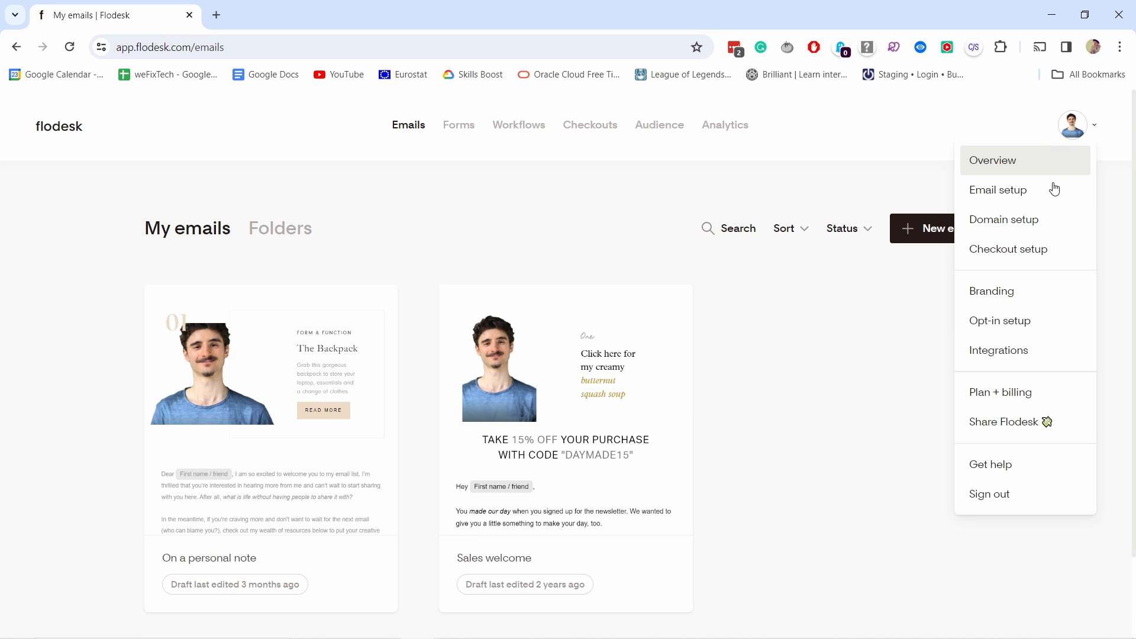
click(1018, 219)
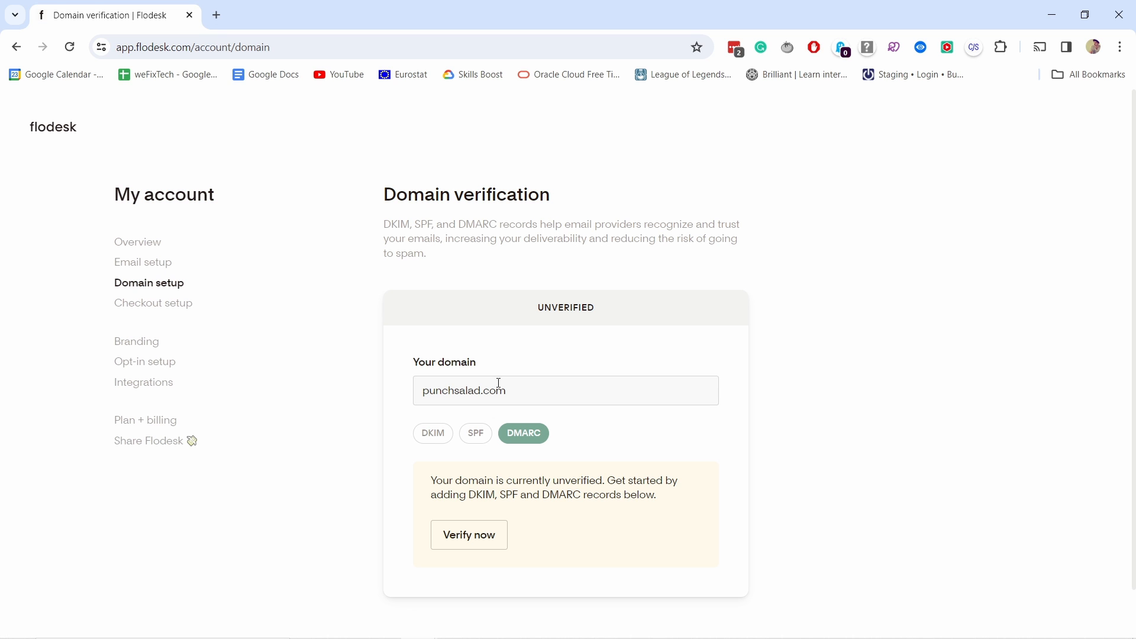
drag(425, 391, 513, 389)
drag(530, 300, 611, 306)
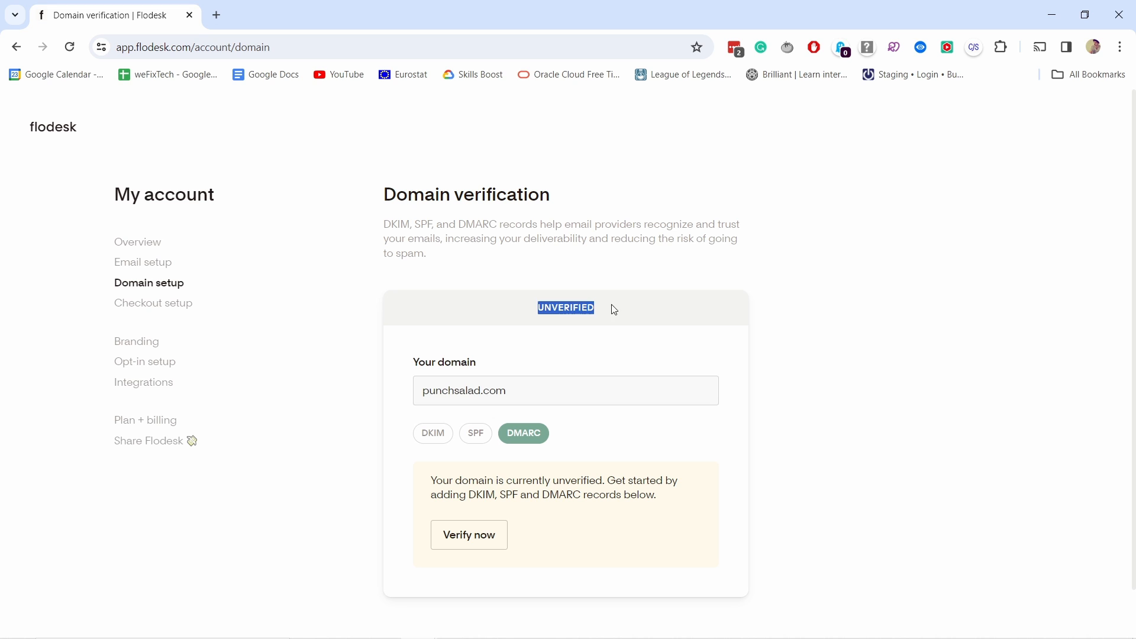
click(630, 307)
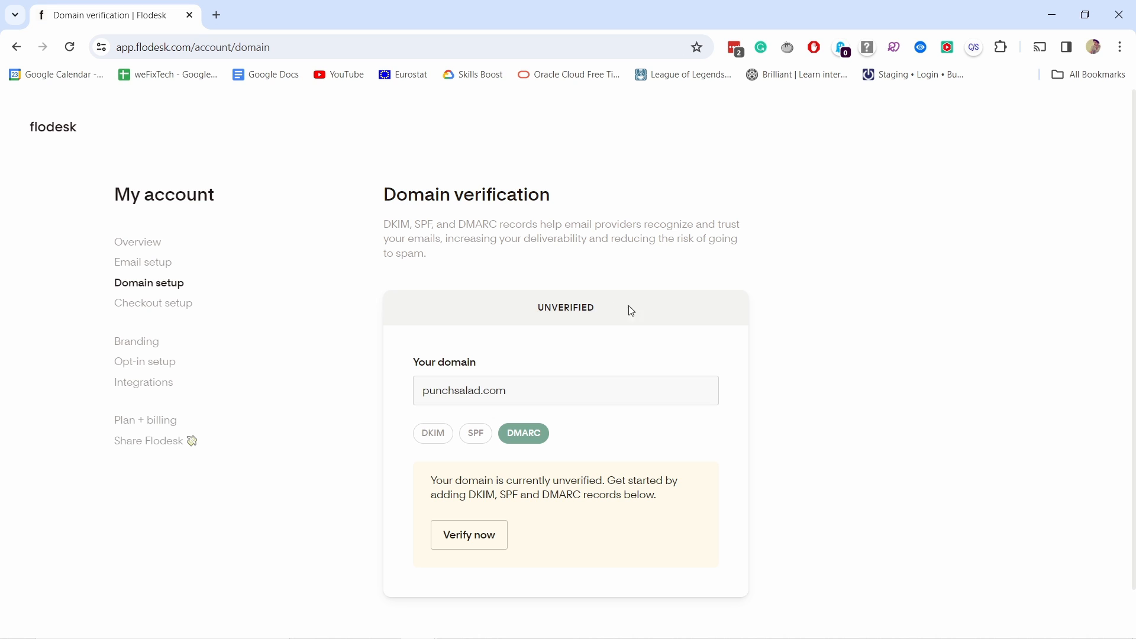
Step: Start automatic verification of the punchsalad.com domain and continue to the DNS provider authorization
click(482, 542)
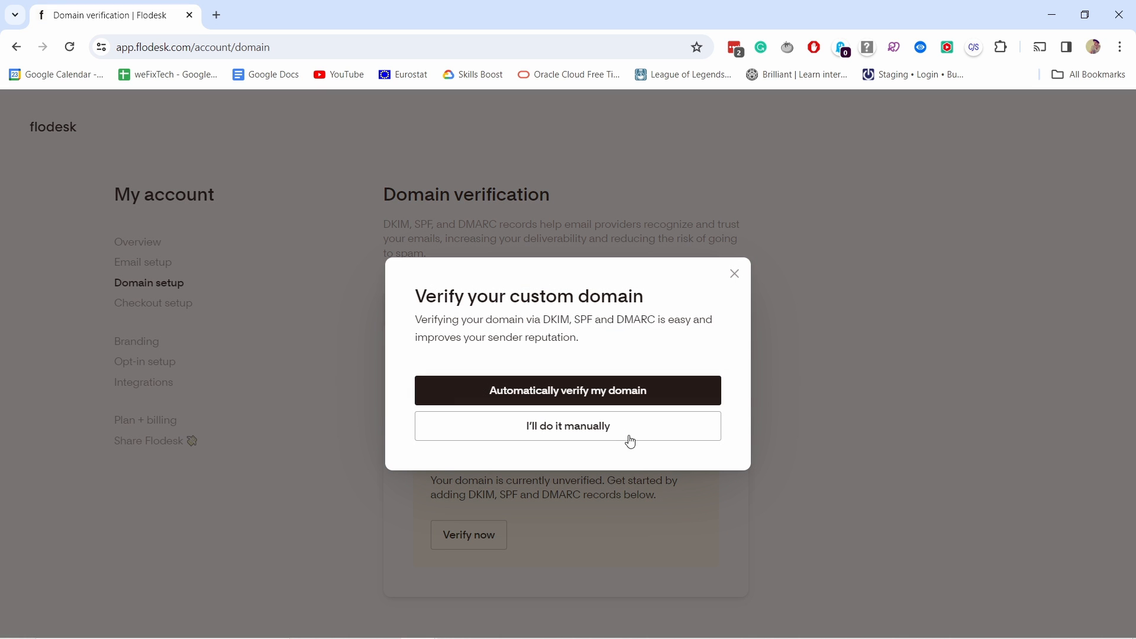
click(549, 392)
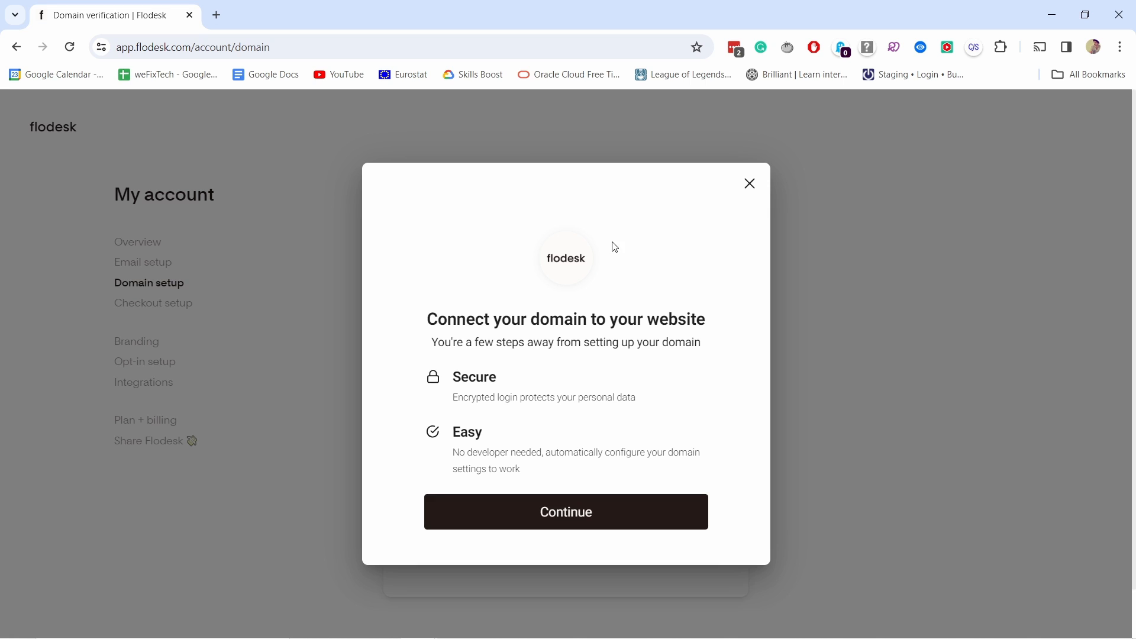
click(574, 522)
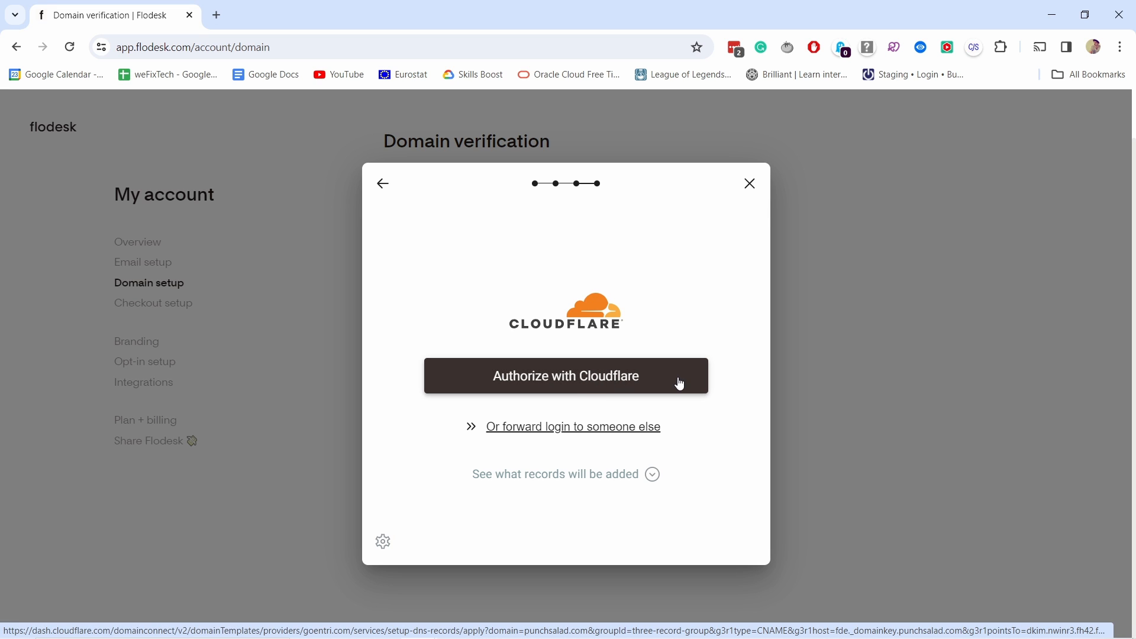
Step: Authorize with Cloudflare, accepting all cookies and logging in to the account with the filled-in credentials
click(586, 385)
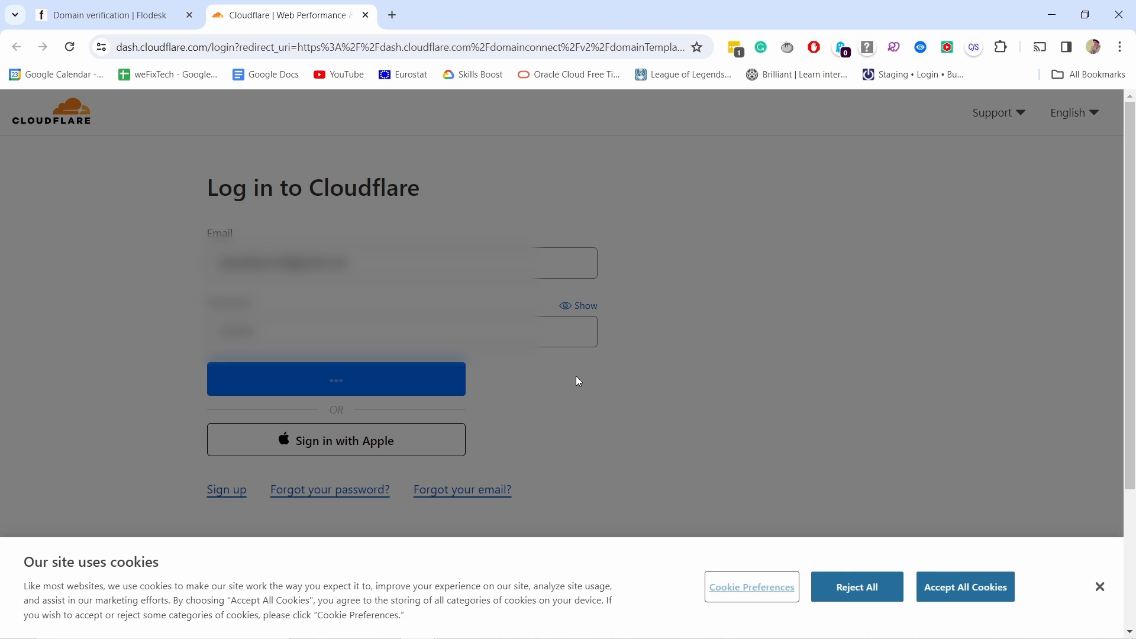
click(968, 583)
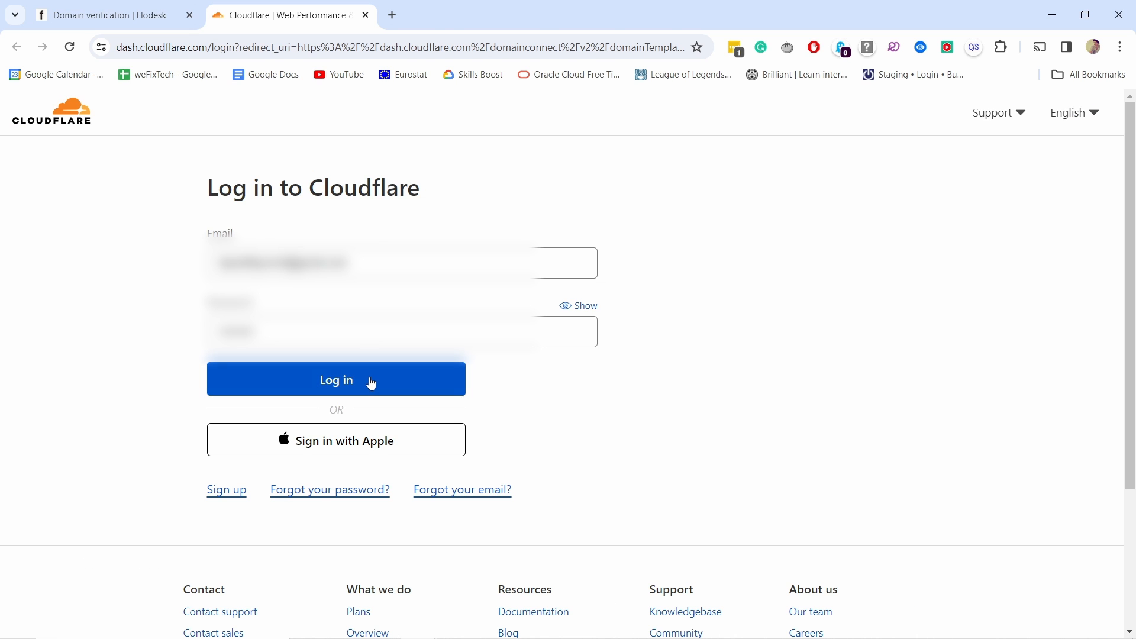
click(370, 379)
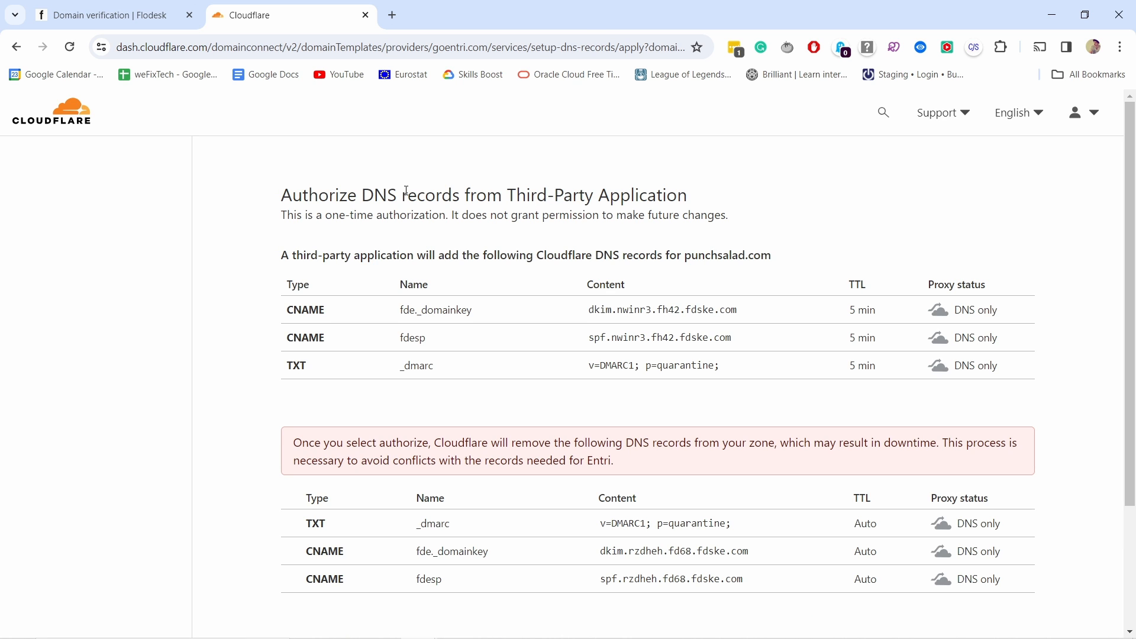
Step: Examine the DNS records to be added for punchsalad.com and the content of the conflicting records listed for removal
right_click(313, 209)
click(264, 200)
drag(284, 197, 743, 193)
click(650, 187)
scroll(474, 270, down, 3)
scroll(764, 167, up, 3)
scroll(766, 302, down, 1)
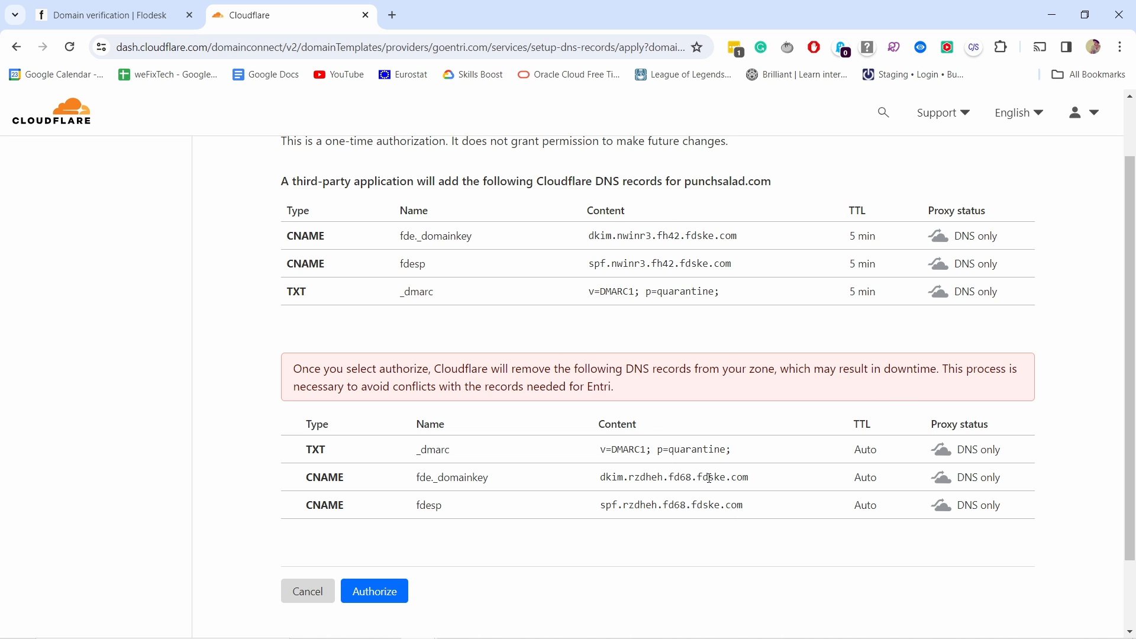
drag(698, 477, 749, 478)
drag(697, 505, 757, 509)
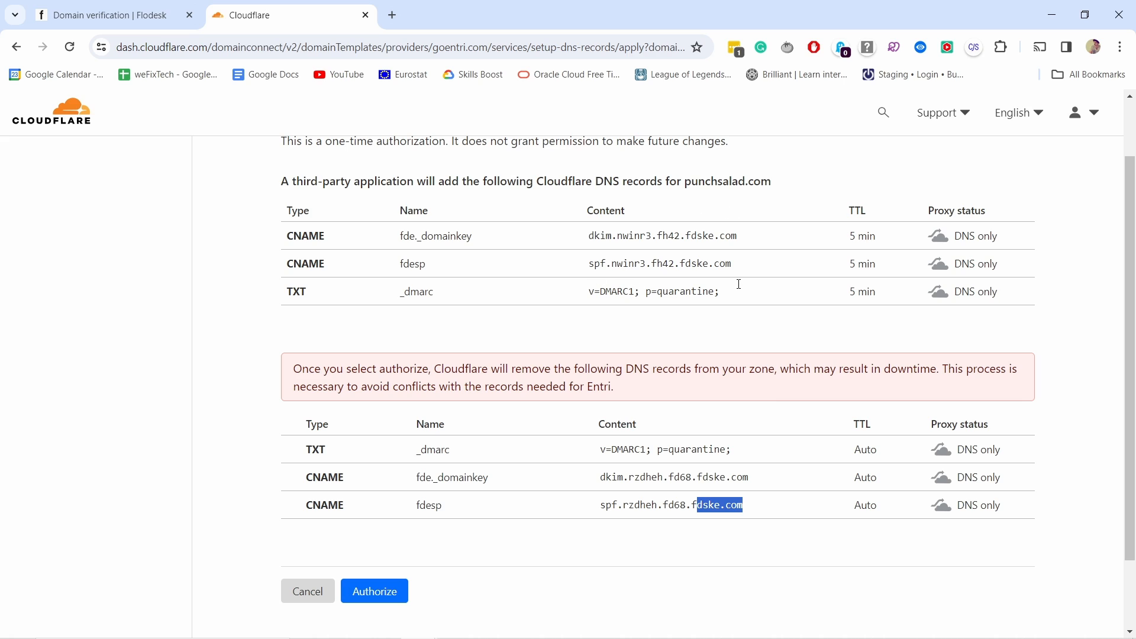
click(821, 306)
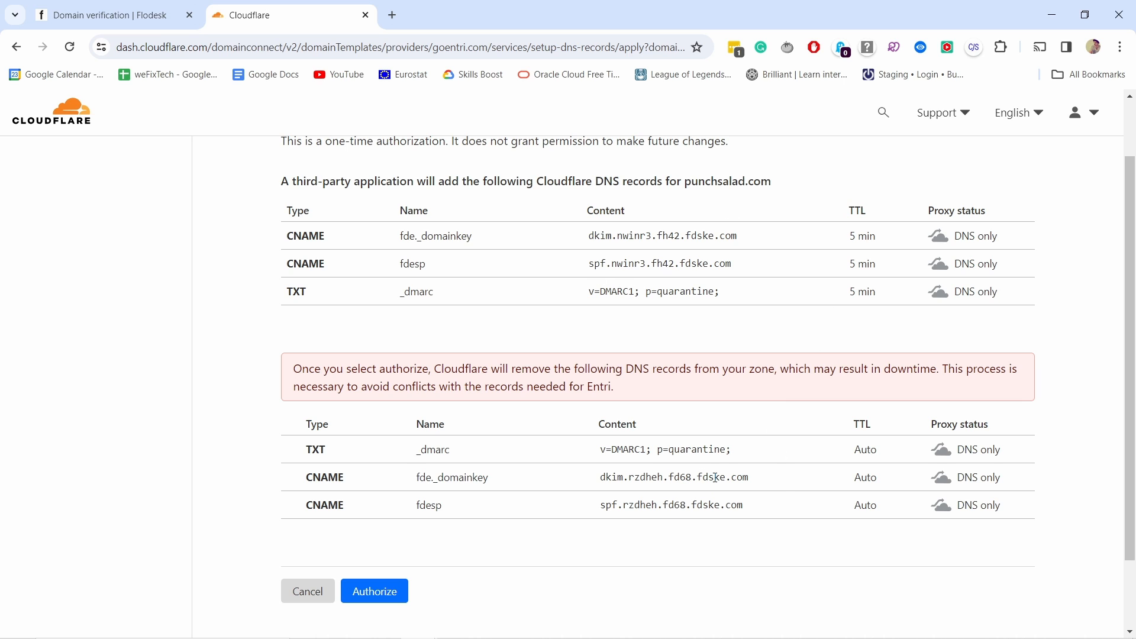
drag(762, 482, 606, 479)
click(643, 479)
double_click(707, 479)
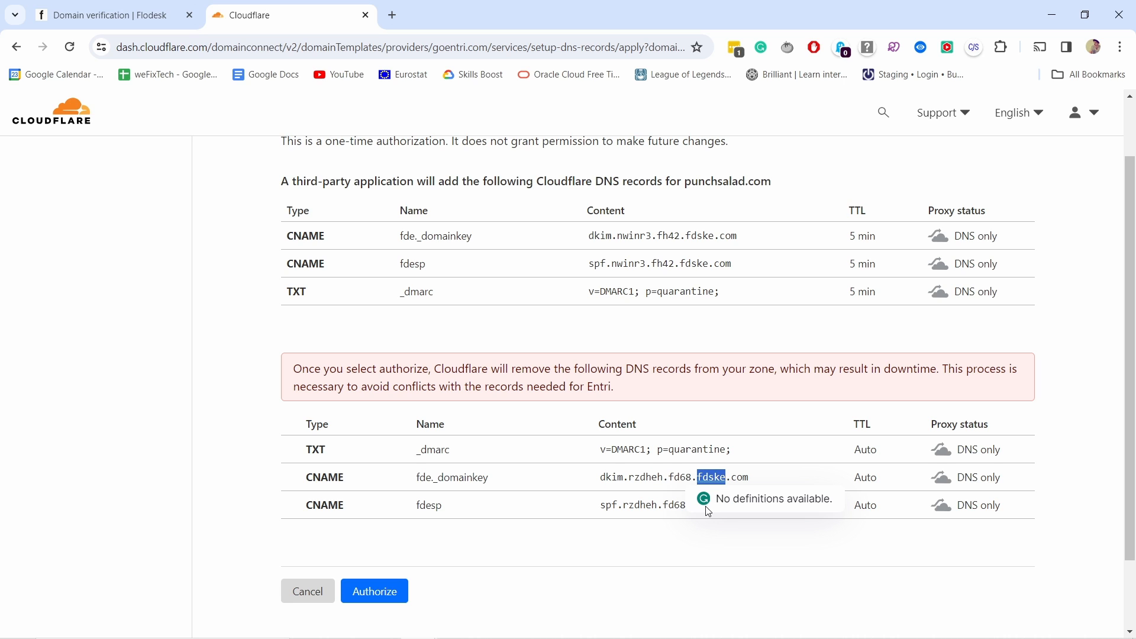
click(689, 465)
Step: Authorize the new DNS records and confirm deletion of the conflicting ones by entering punchsalad.com
scroll(609, 425, down, 1)
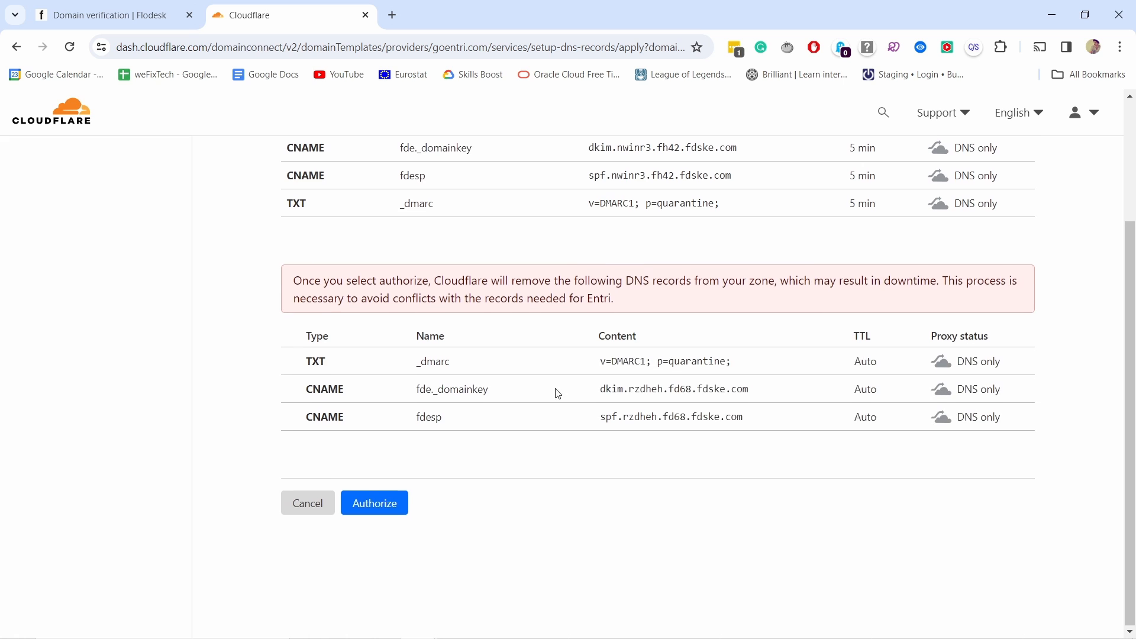
click(375, 503)
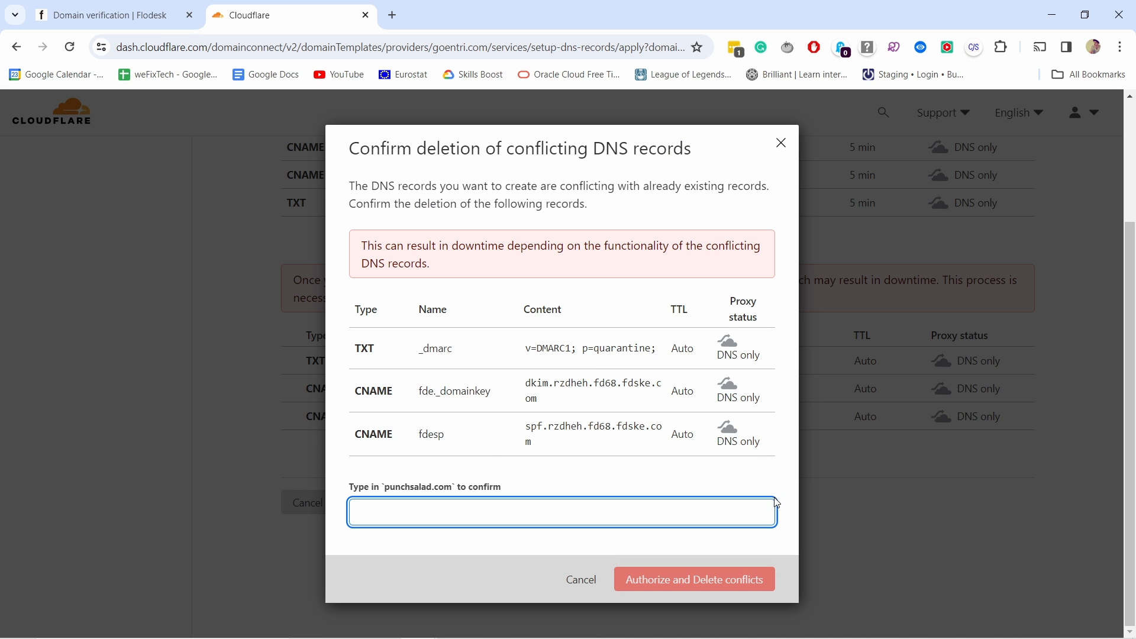
text(punchhhsala)
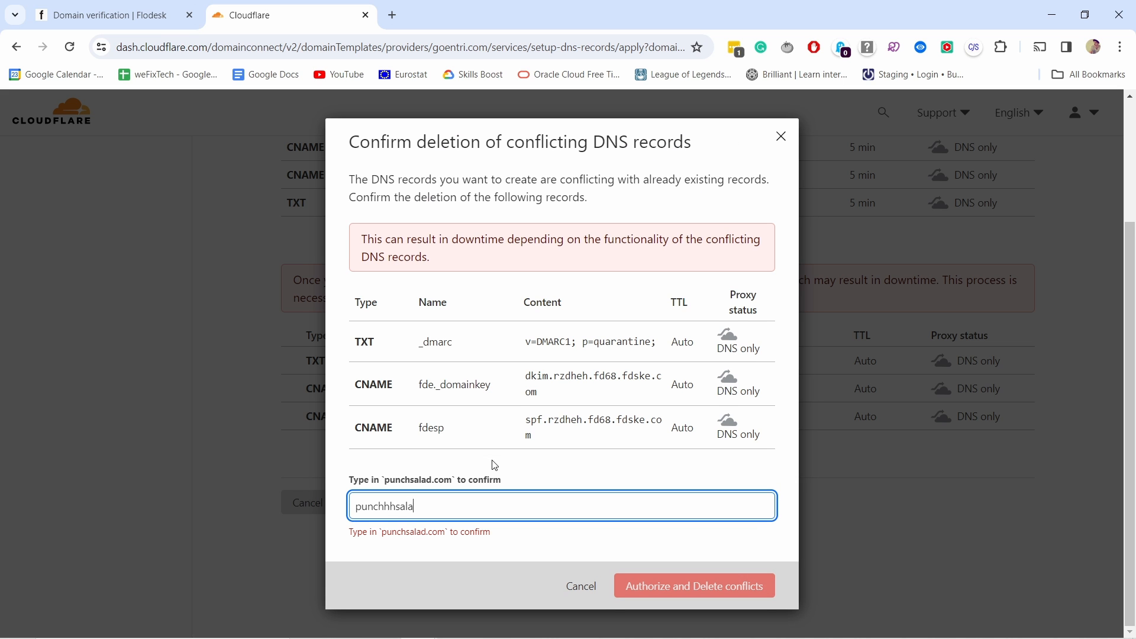
text(d.com)
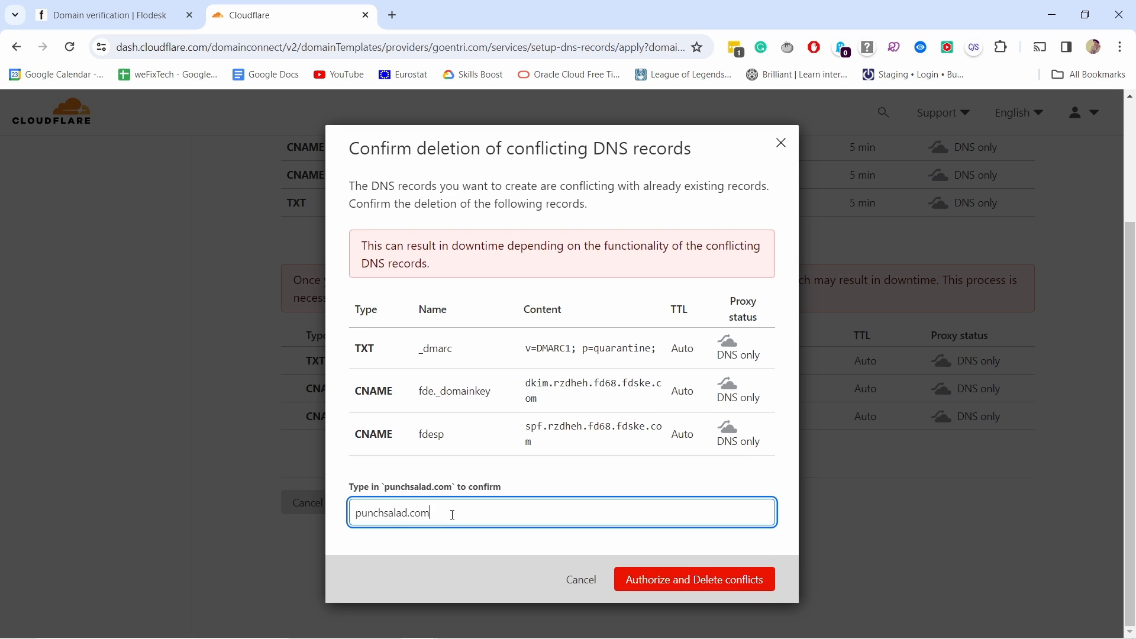
click(727, 583)
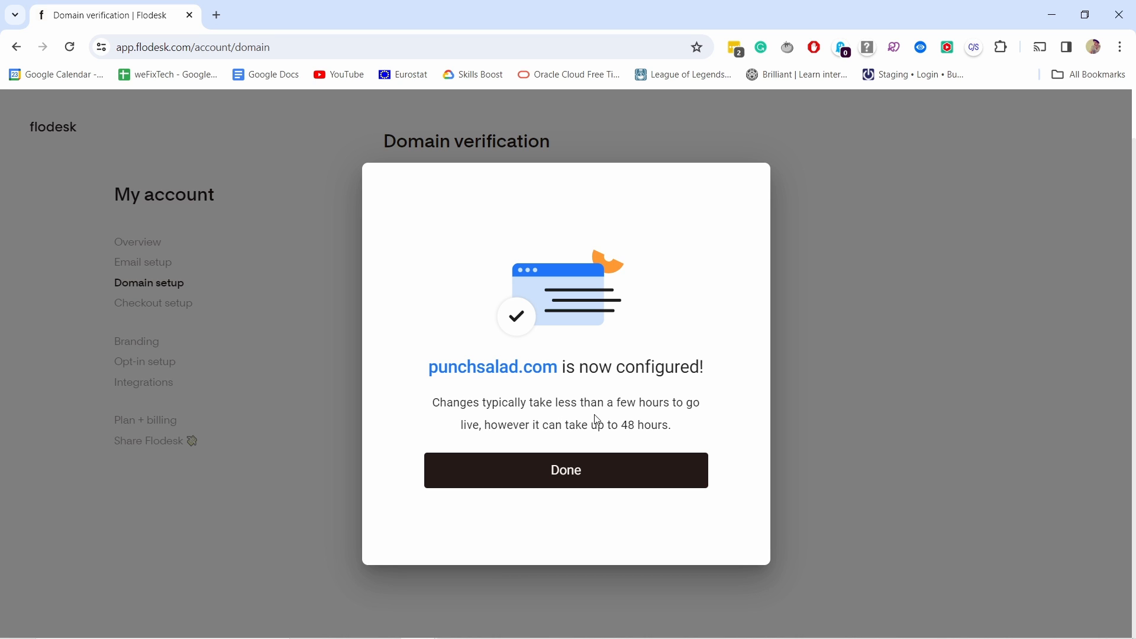
Step: Finish the domain configuration and reload the domain verification page to update its status
drag(622, 427, 686, 435)
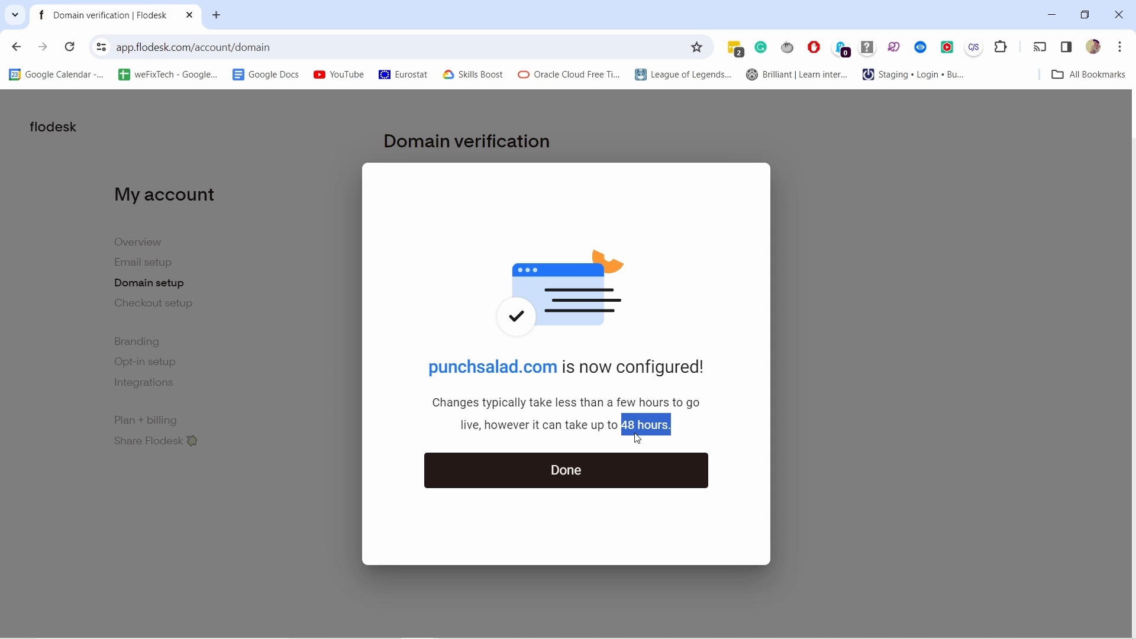
click(610, 475)
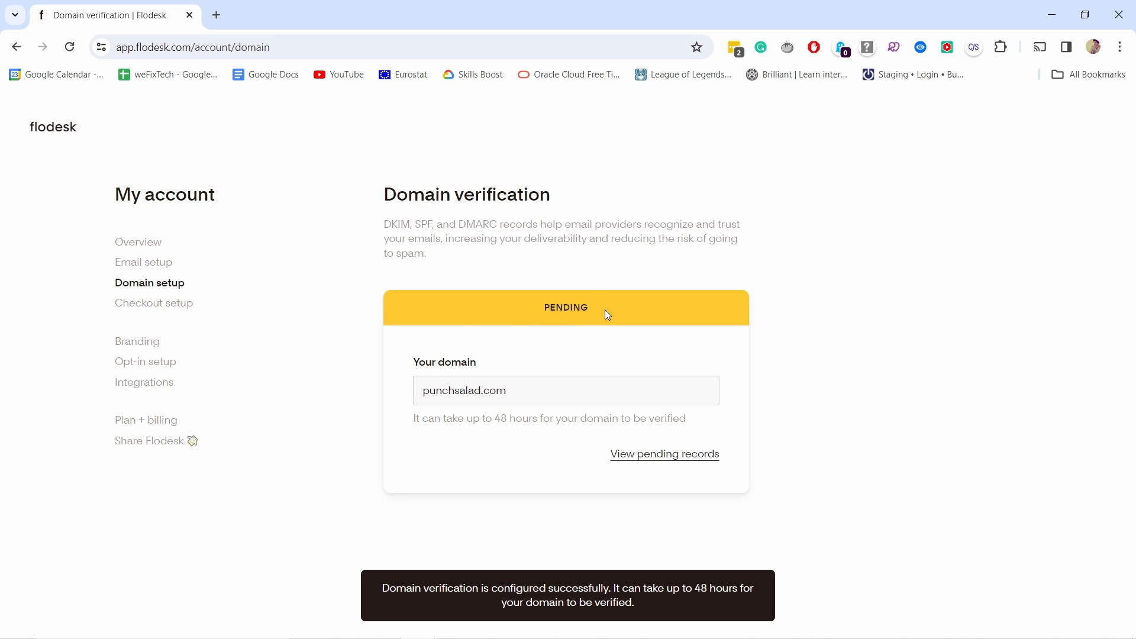
click(69, 46)
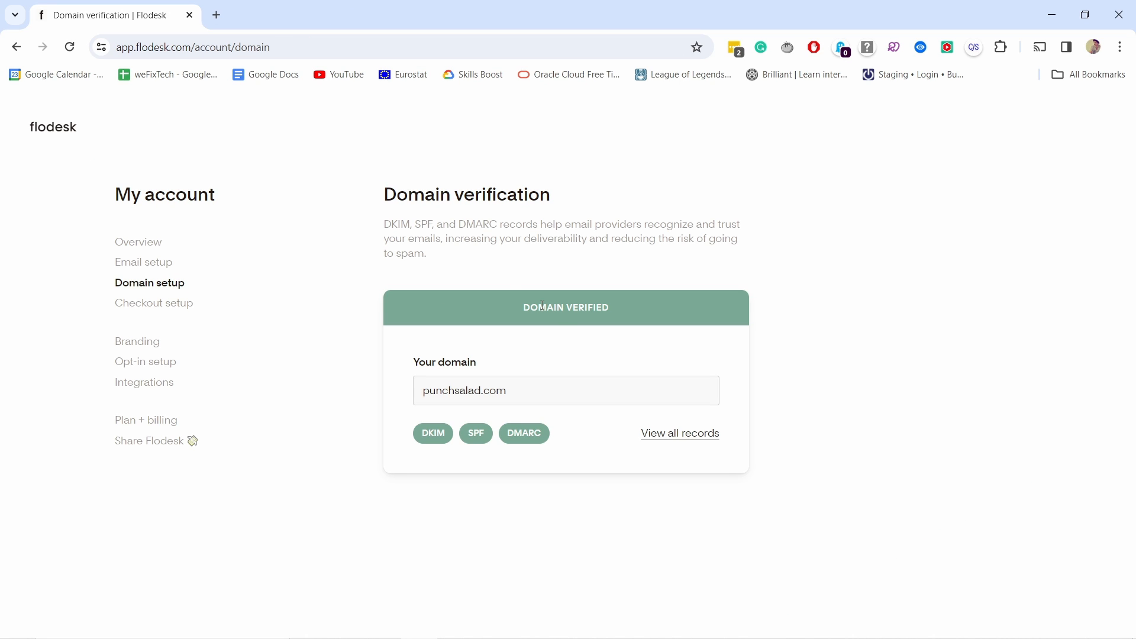
Step: Display all DNS records of the punchsalad.com domain
click(617, 330)
click(664, 440)
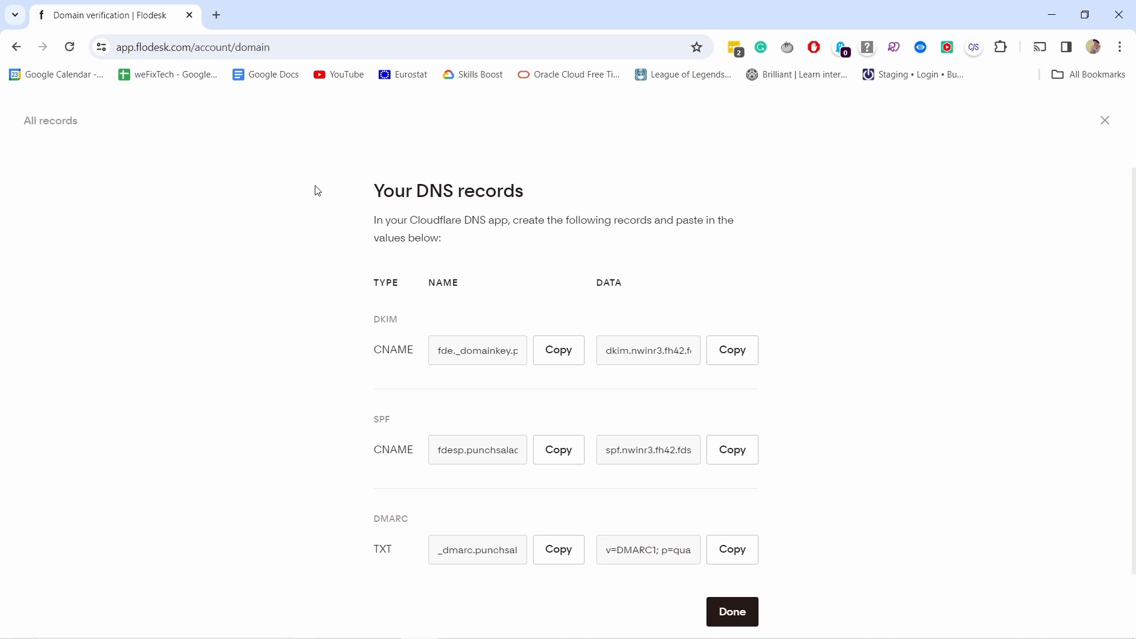
Step: Open the Namecheap domain list in a new browser tab
click(216, 15)
text(domain)
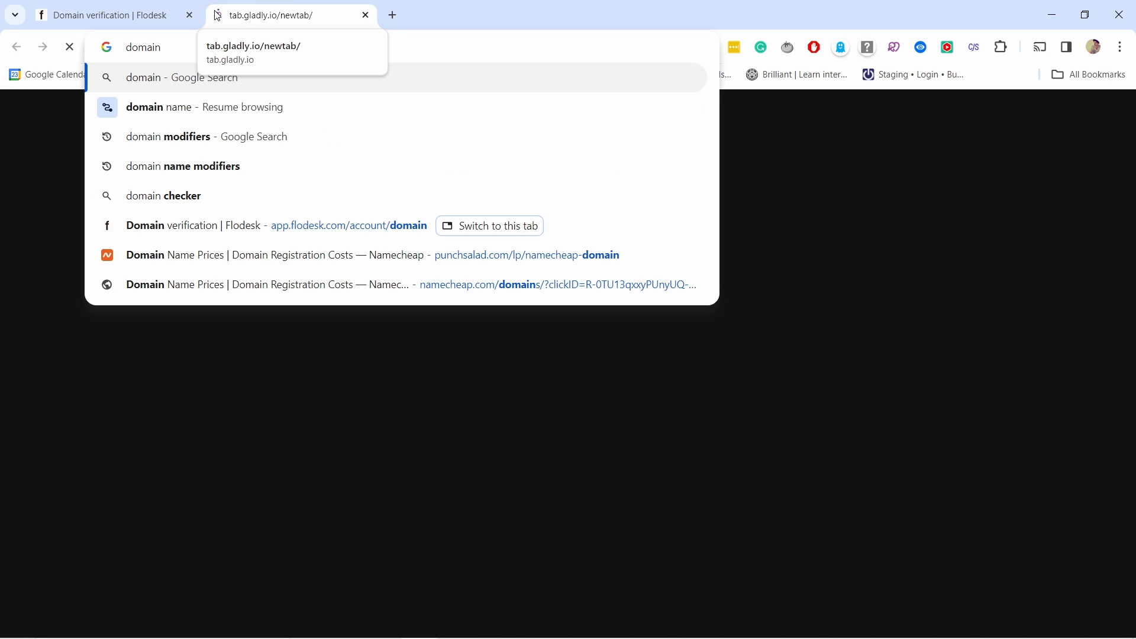
key(ctrl+a)
text(name)
key(Return)
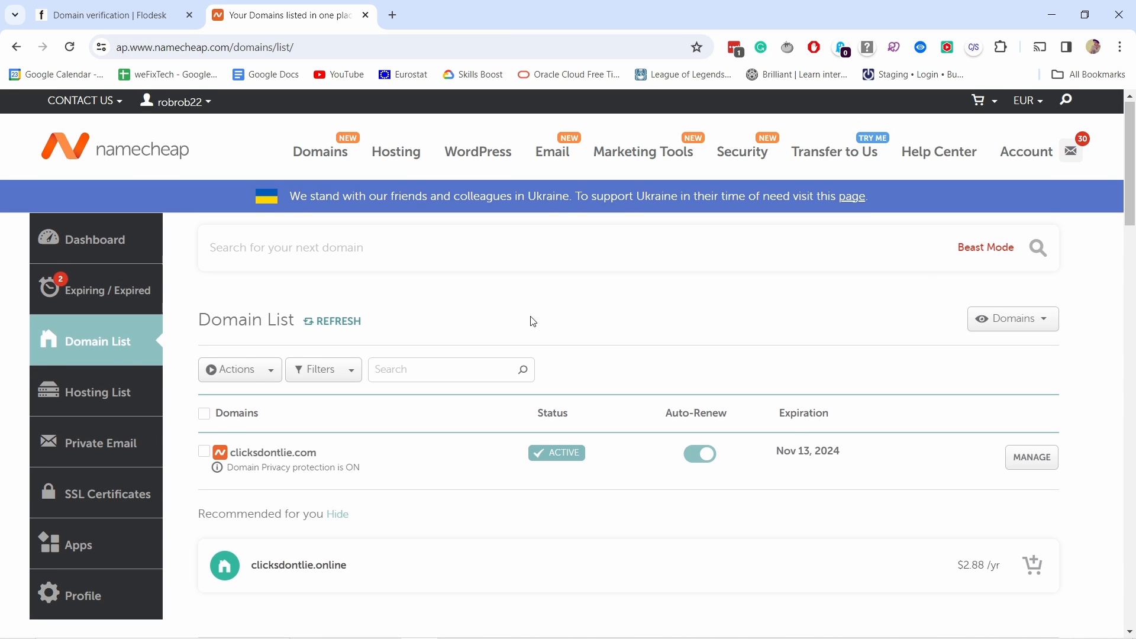
Step: Manage the donatewithclicks.com domain and show its Advanced DNS settings
scroll(530, 313, down, 4)
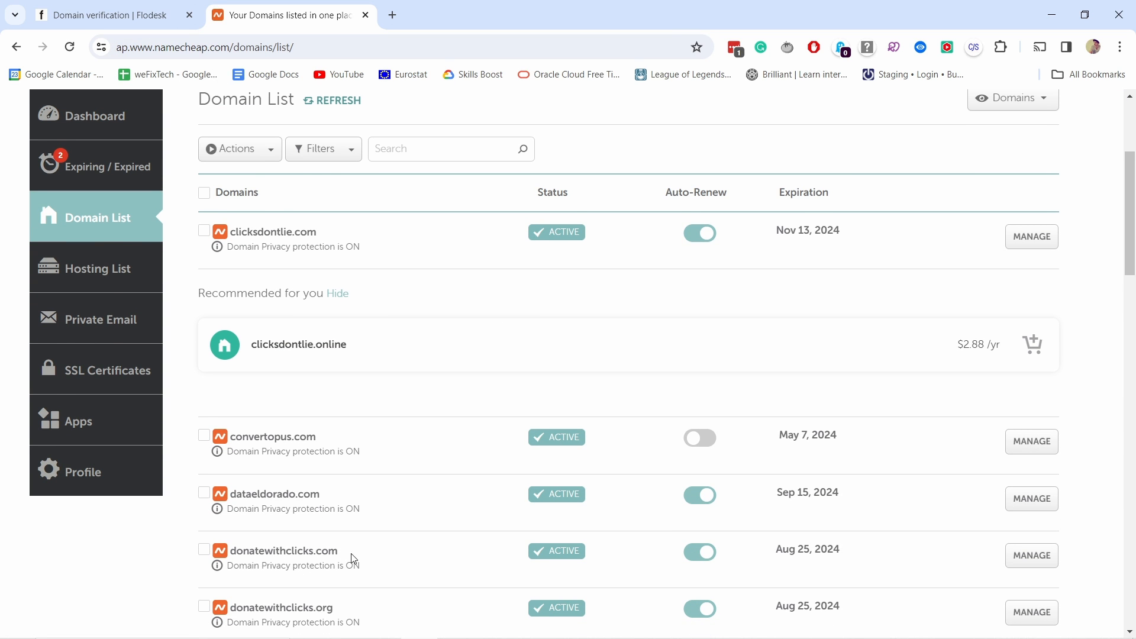
click(1037, 556)
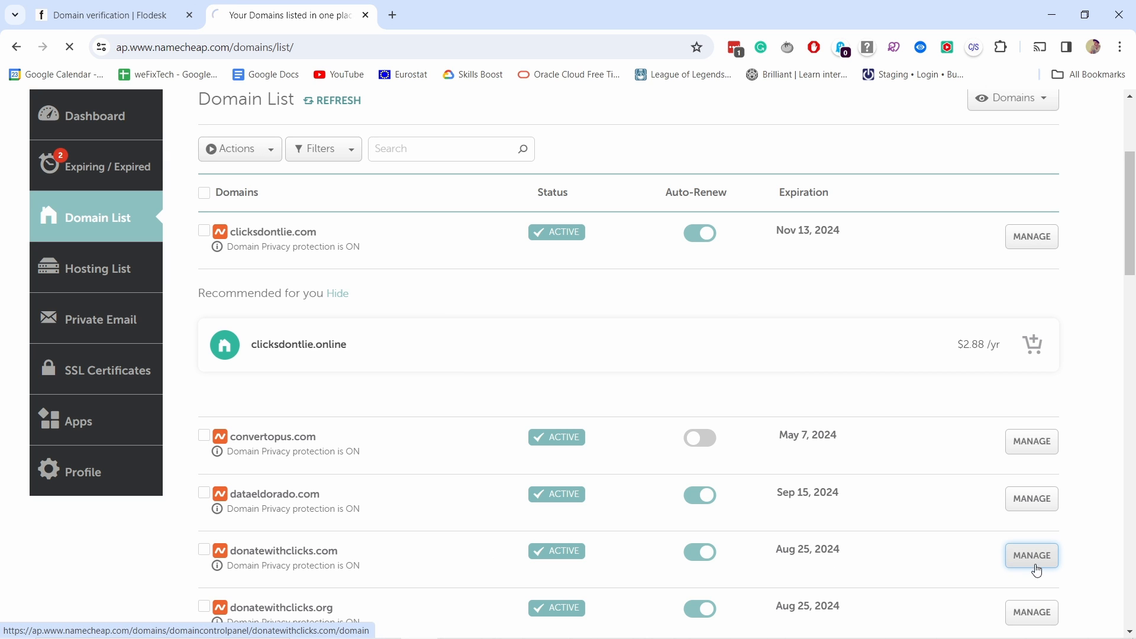
scroll(473, 441, down, 2)
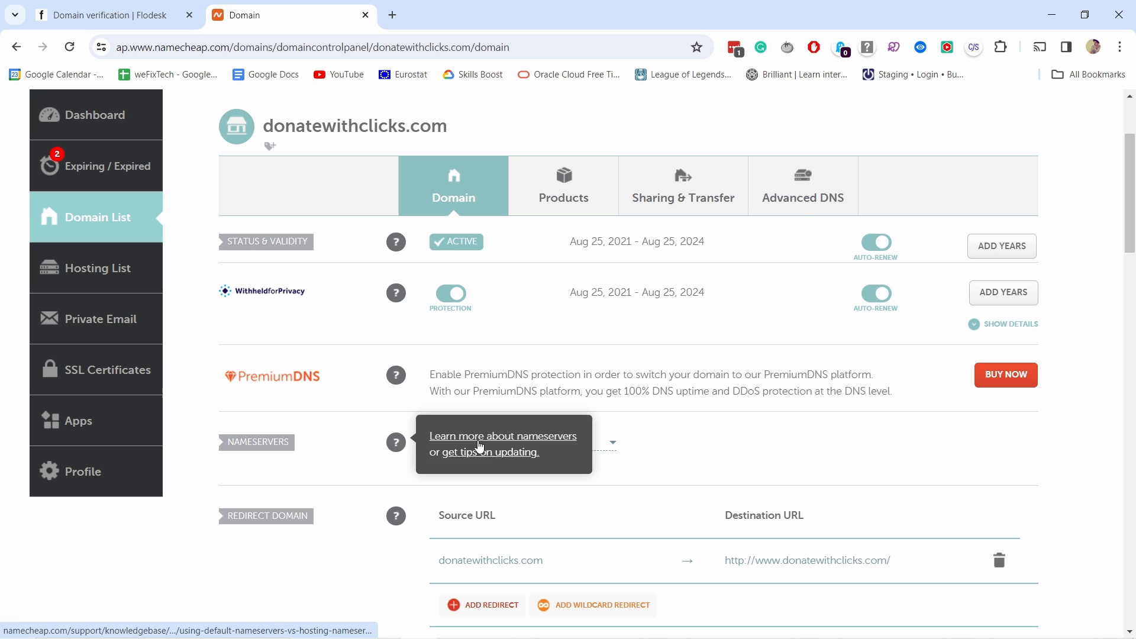
click(792, 181)
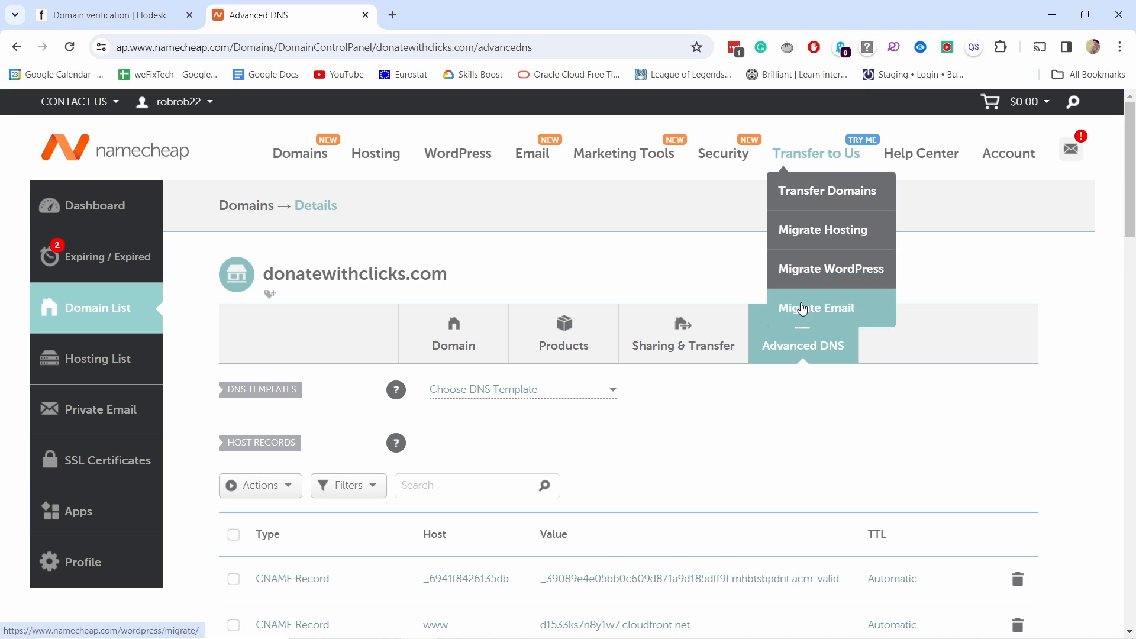
Step: Start a new CNAME record in the domain's host records, using the DKIM name copied from Flodesk as its host
scroll(683, 344, down, 3)
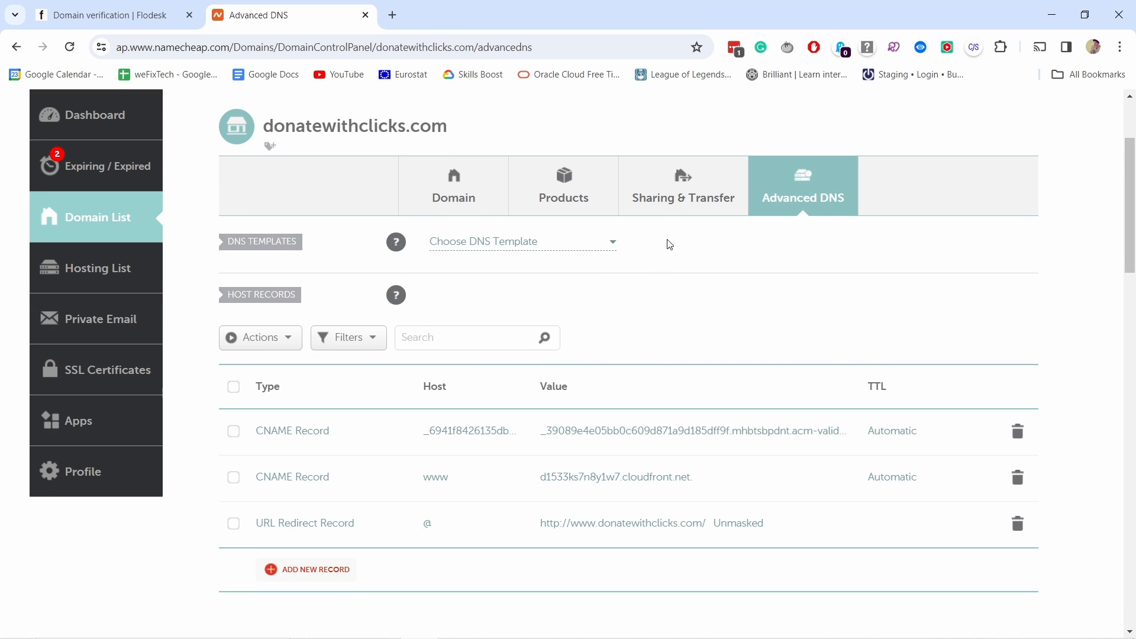
scroll(657, 258, down, 3)
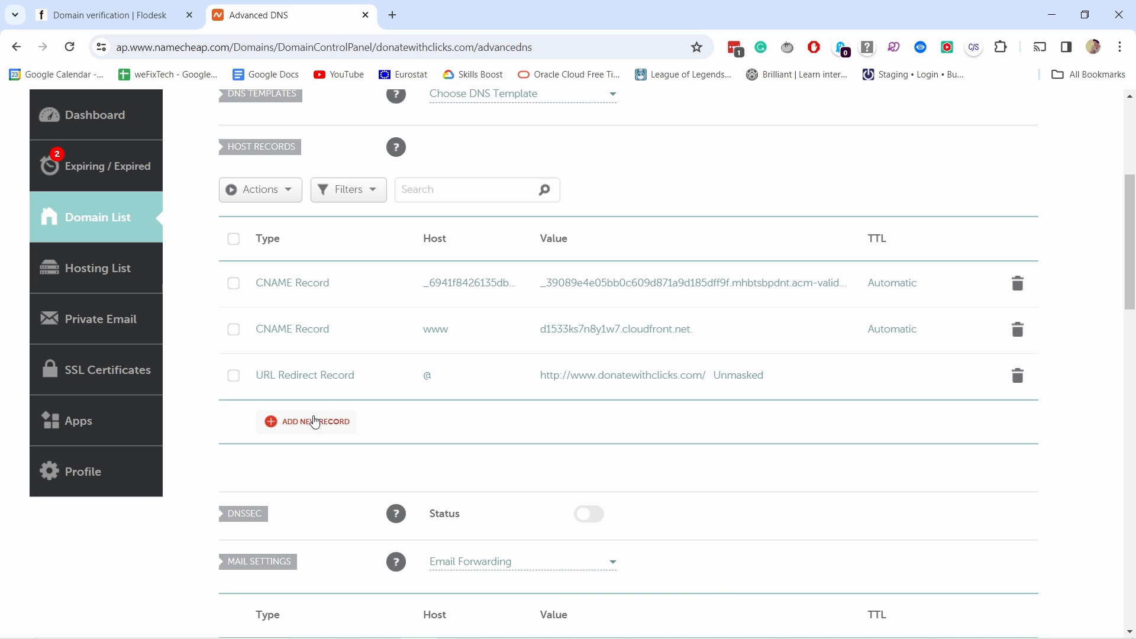
click(315, 421)
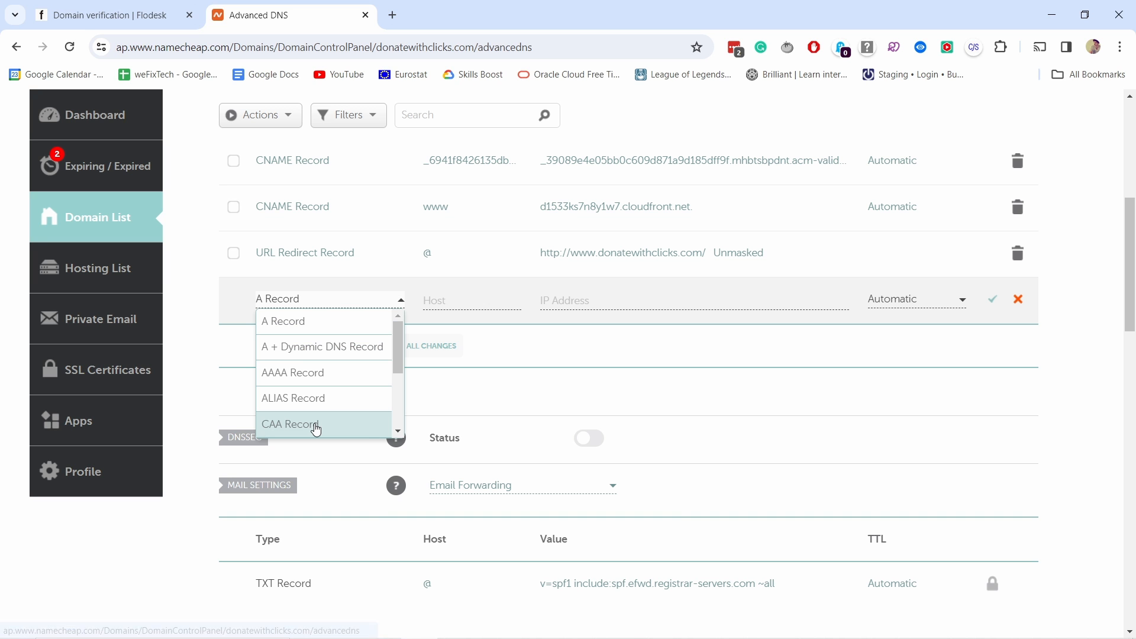
click(144, 22)
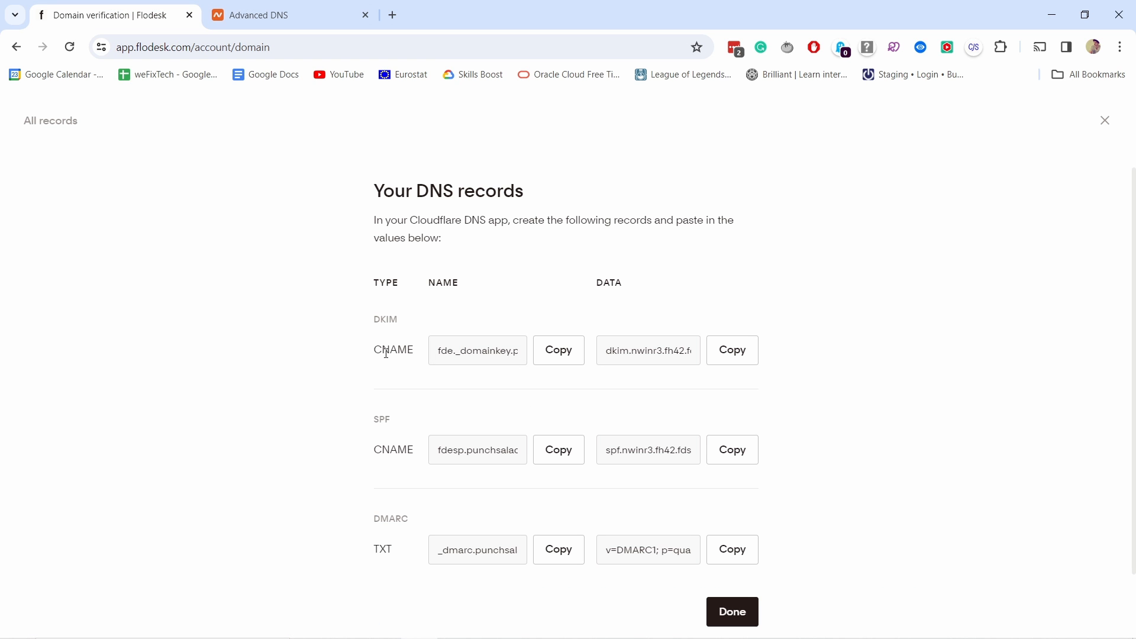
click(553, 355)
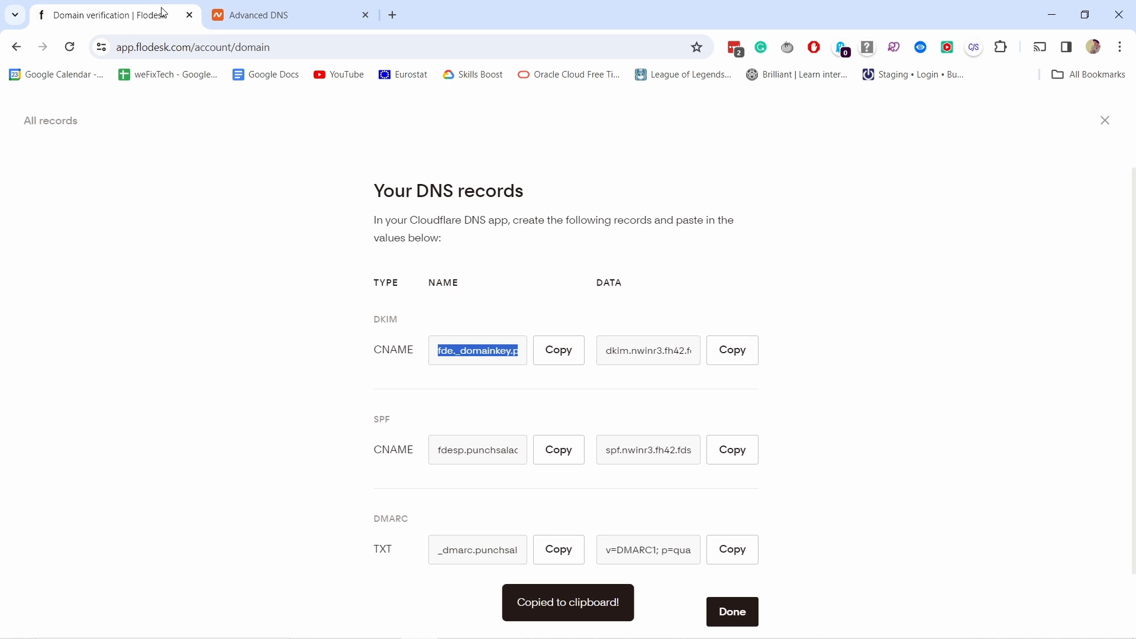
click(254, 15)
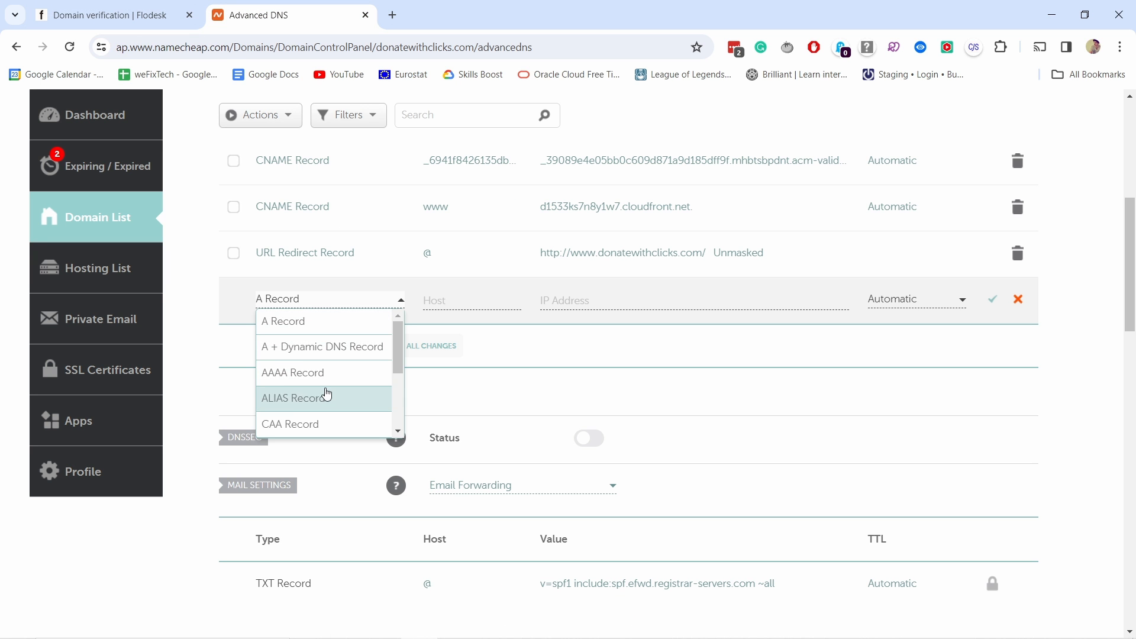
scroll(327, 393, down, 2)
click(328, 380)
click(450, 294)
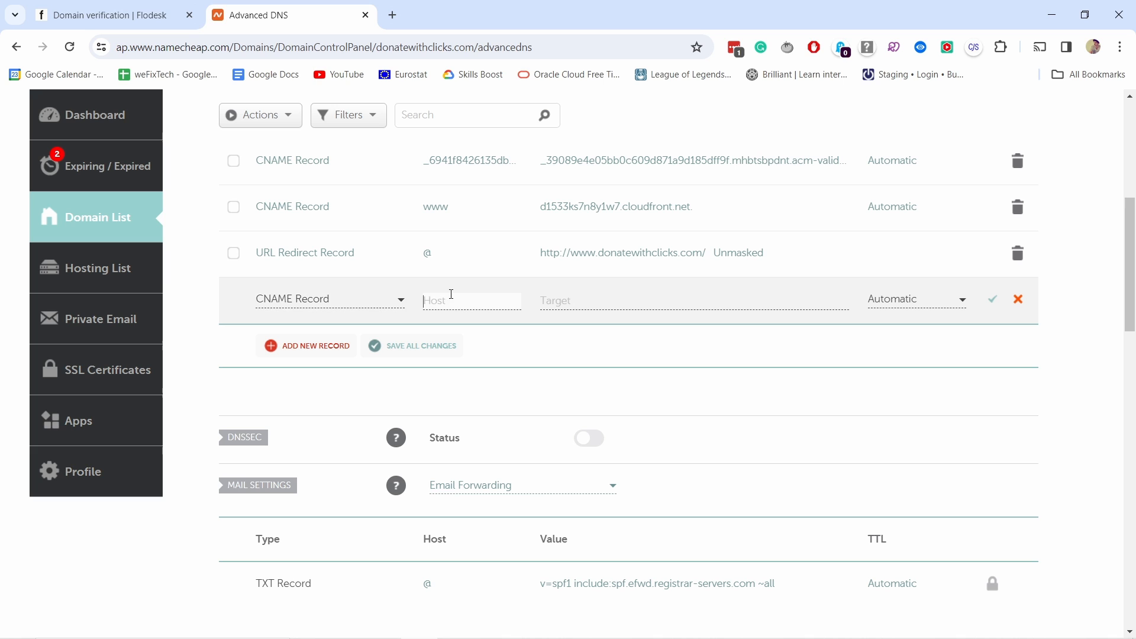
key(ctrl+v)
Step: Copy the DKIM data from Flodesk as the CNAME record's target, dkim.nwinr3.fh42.fdske.com, and save the record in Namecheap
click(591, 299)
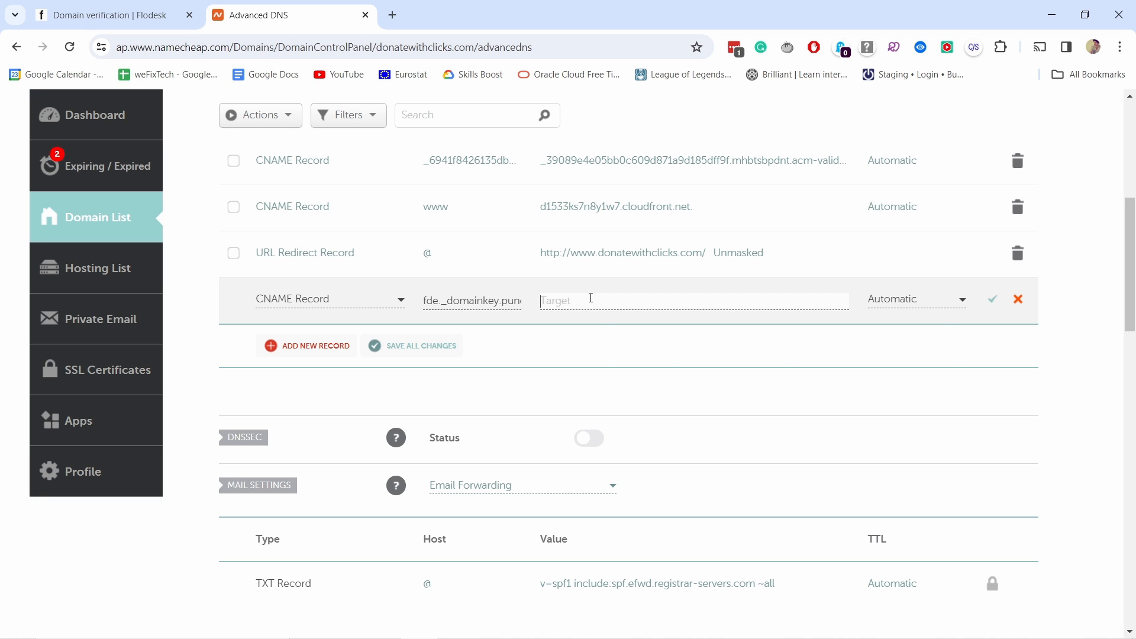
click(118, 15)
click(734, 353)
click(315, 15)
click(594, 302)
key(ctrl+v)
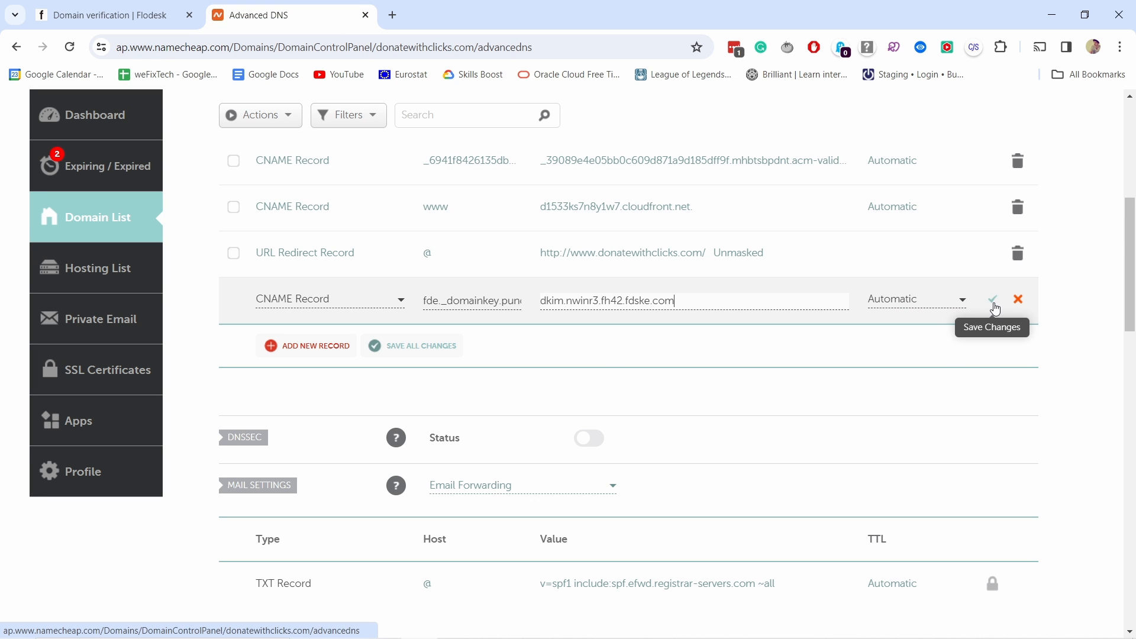
click(995, 308)
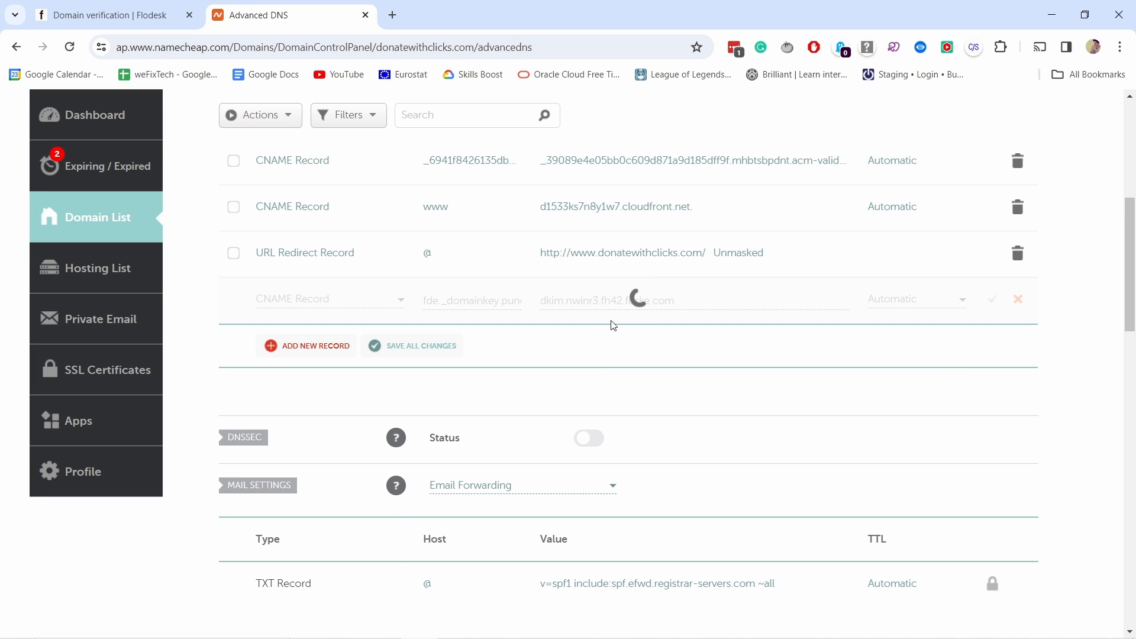
Step: Start another CNAME host record in Namecheap with the SPF name fdesp.punchsalad.com copied from Flodesk as its host
click(309, 347)
click(298, 324)
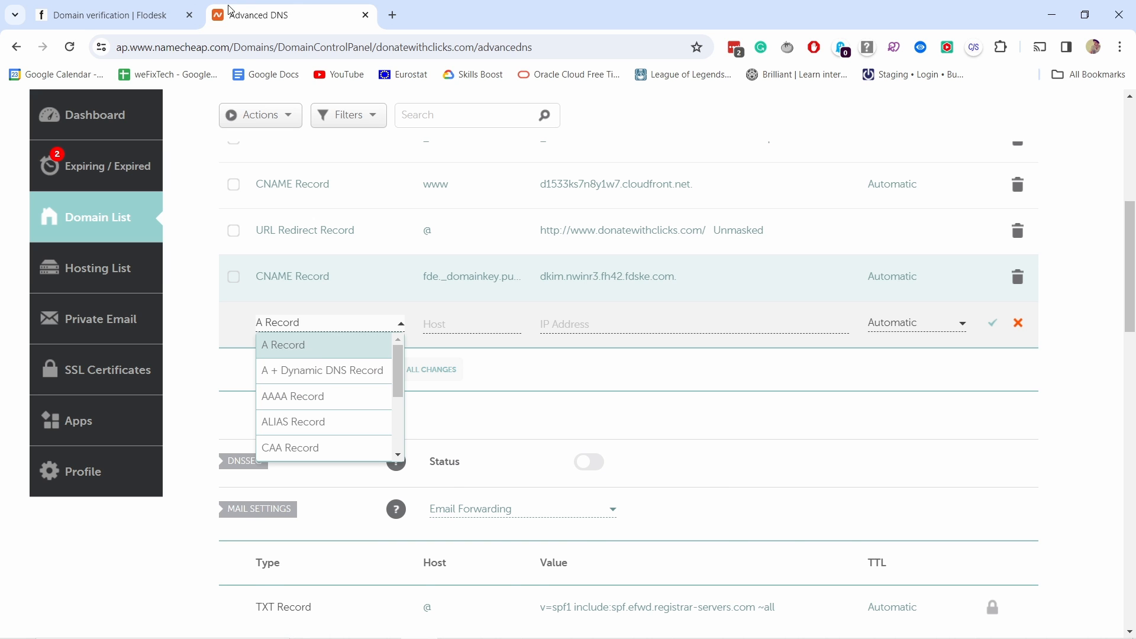
click(118, 13)
click(559, 443)
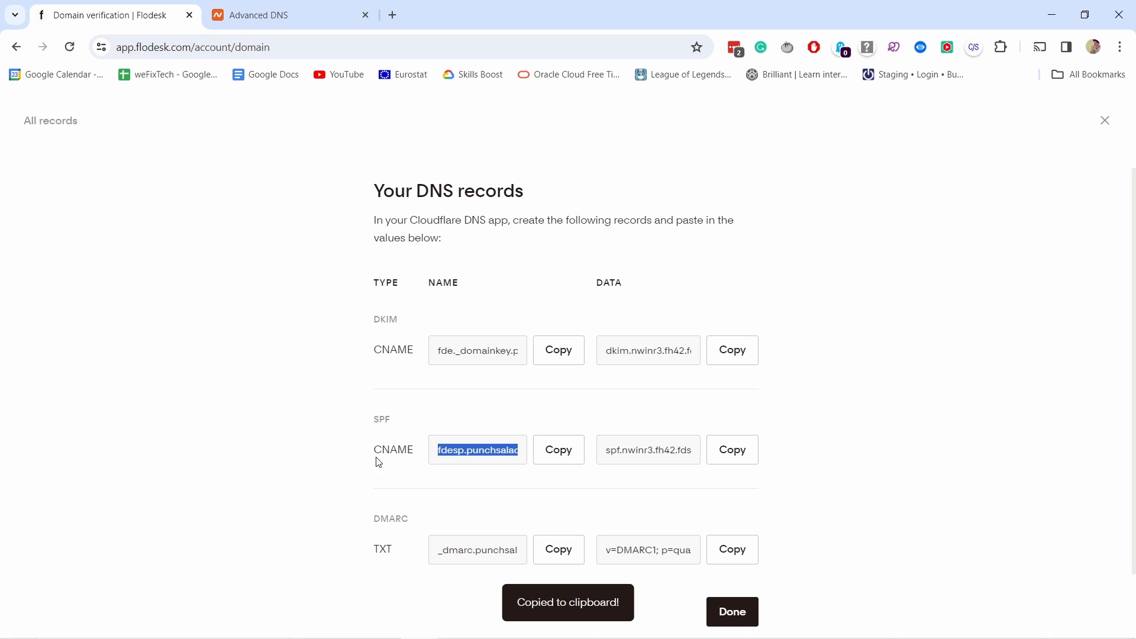
click(284, 17)
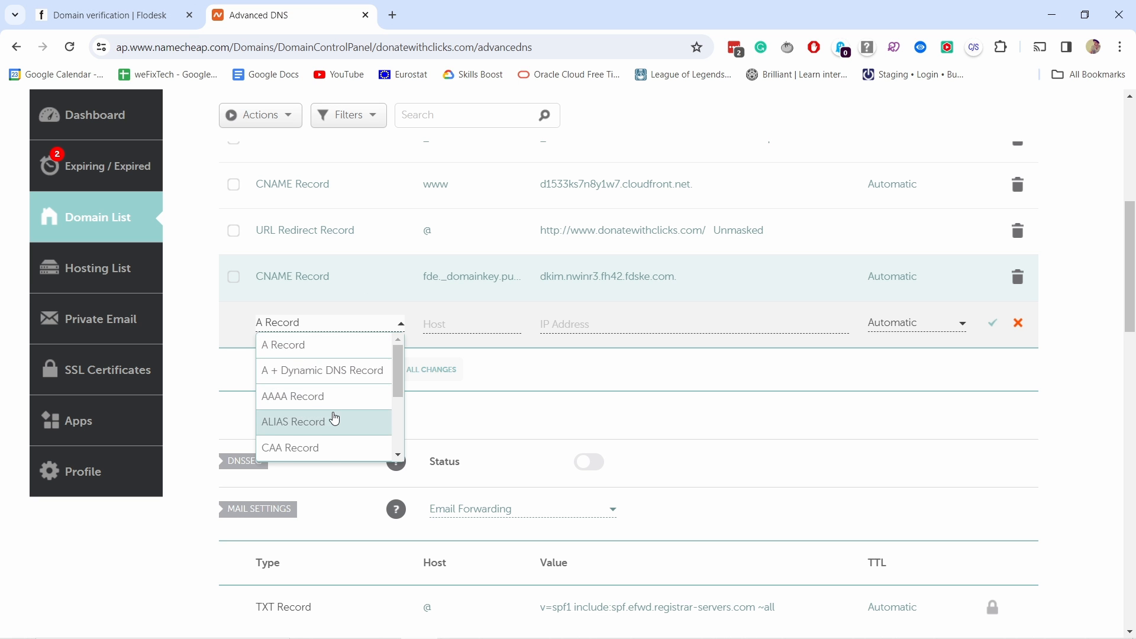
scroll(322, 417, down, 2)
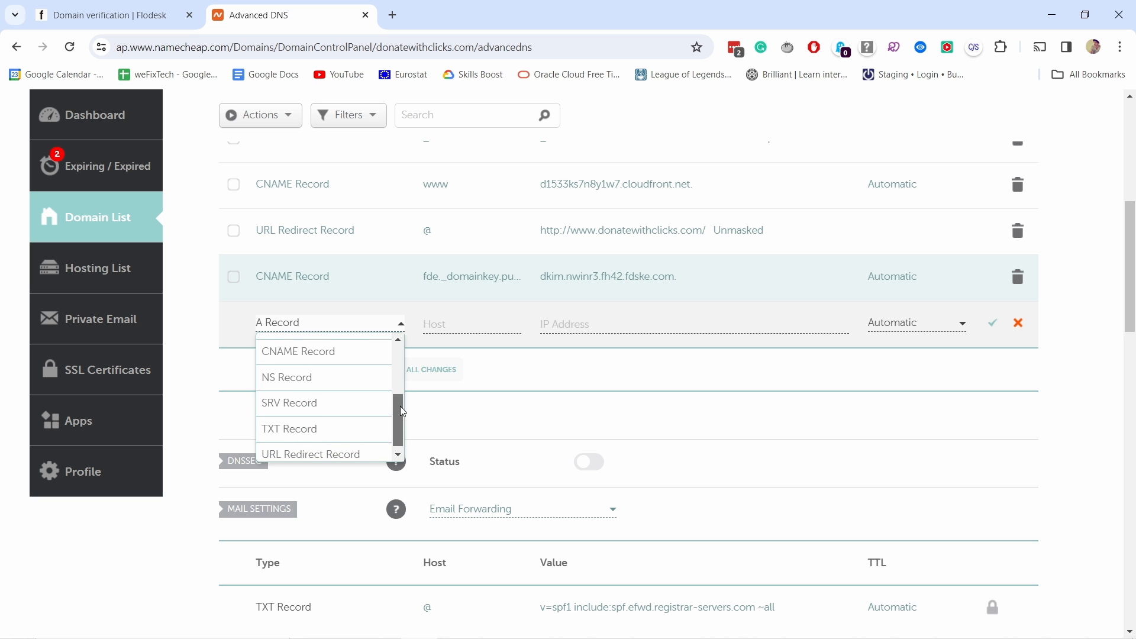
scroll(367, 390, up, 1)
click(362, 377)
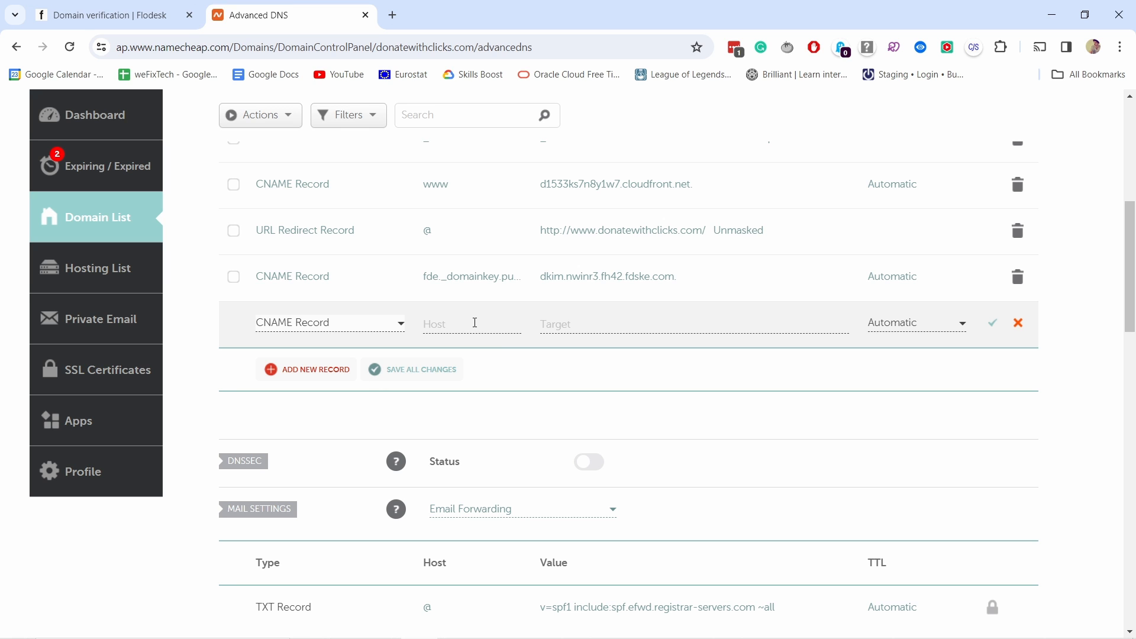
click(473, 322)
key(ctrl+v)
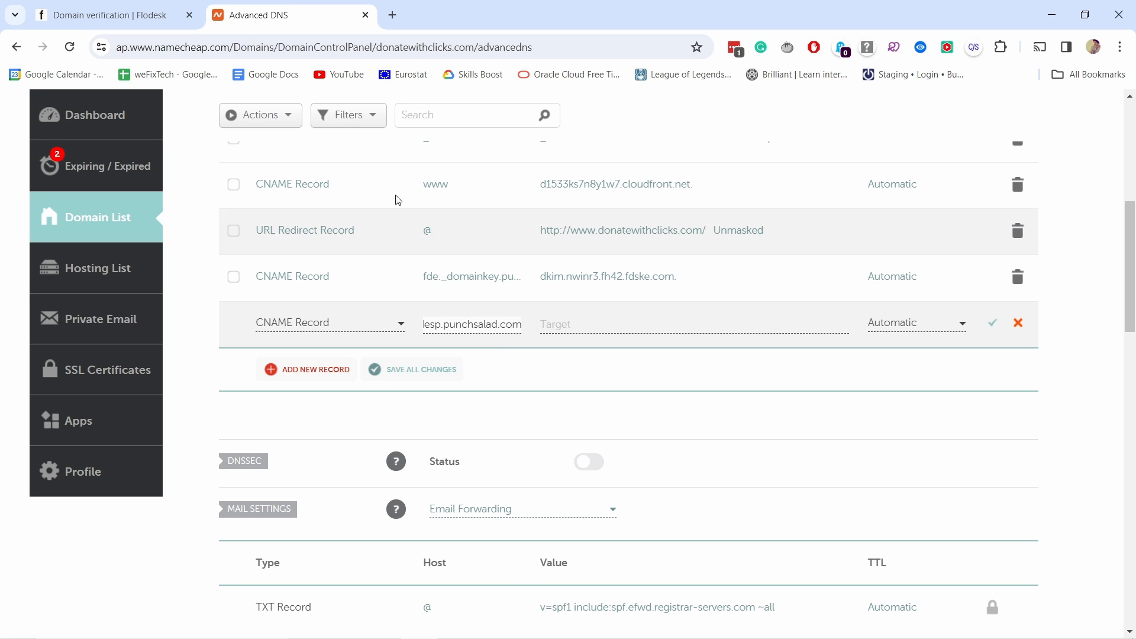
Step: Copy the SPF data from Flodesk as the second CNAME record's target, spf.nwinr3.fh42.fdske.com, and save the record in Namecheap
click(110, 17)
click(732, 450)
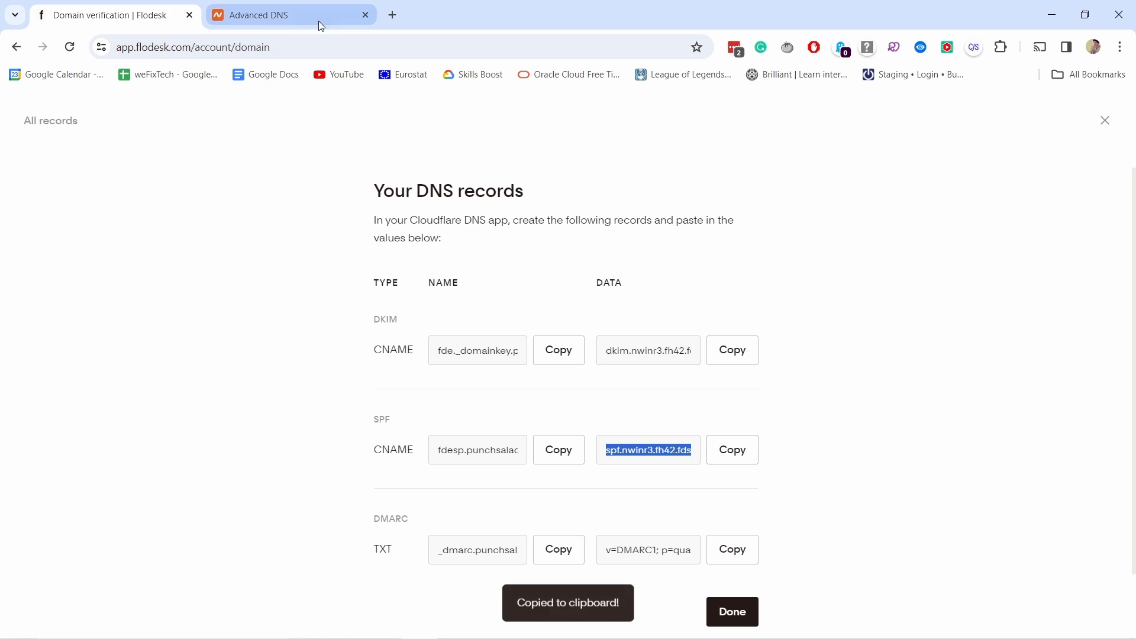
click(290, 16)
click(663, 324)
key(ctrl+v)
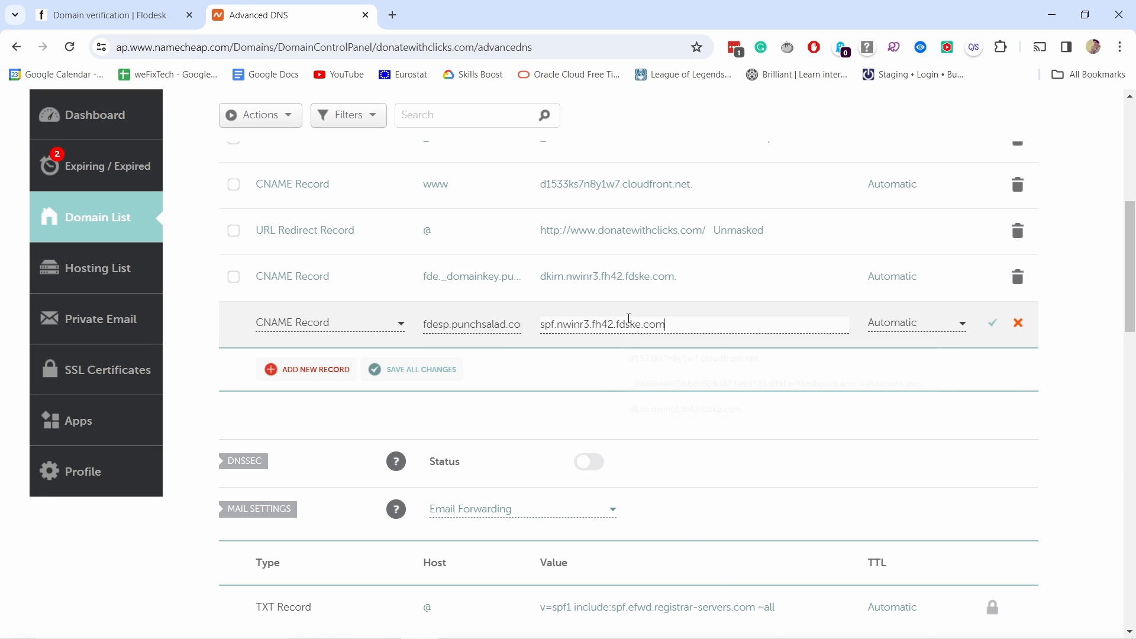
click(992, 323)
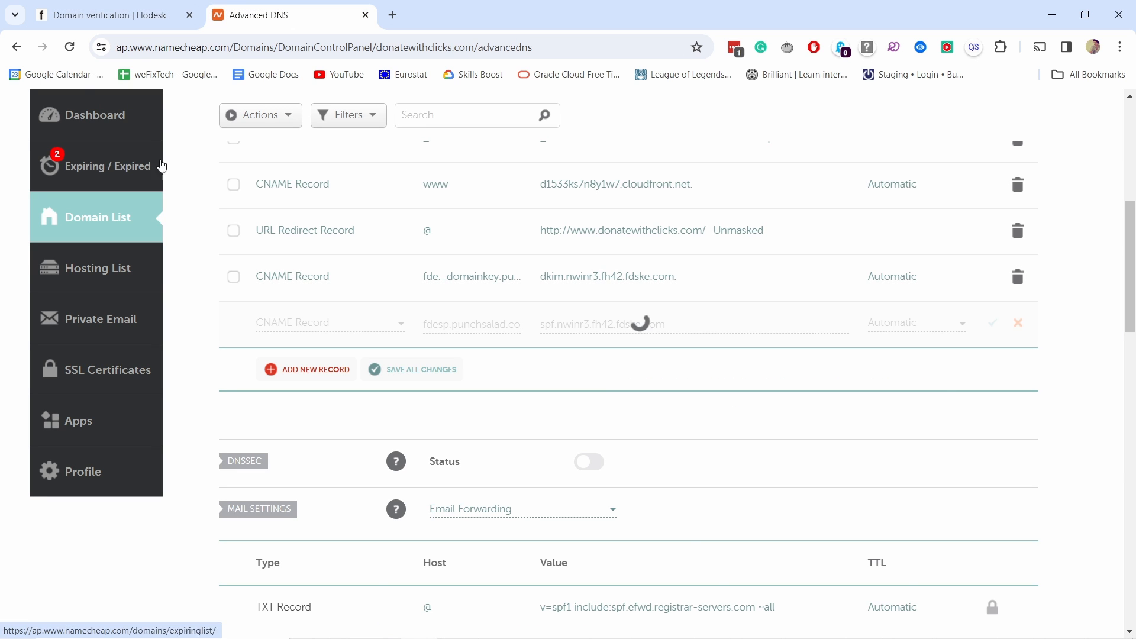
Step: Copy the DMARC name from Flodesk and use it as the host of a new TXT record in Namecheap
click(71, 17)
scroll(525, 286, down, 2)
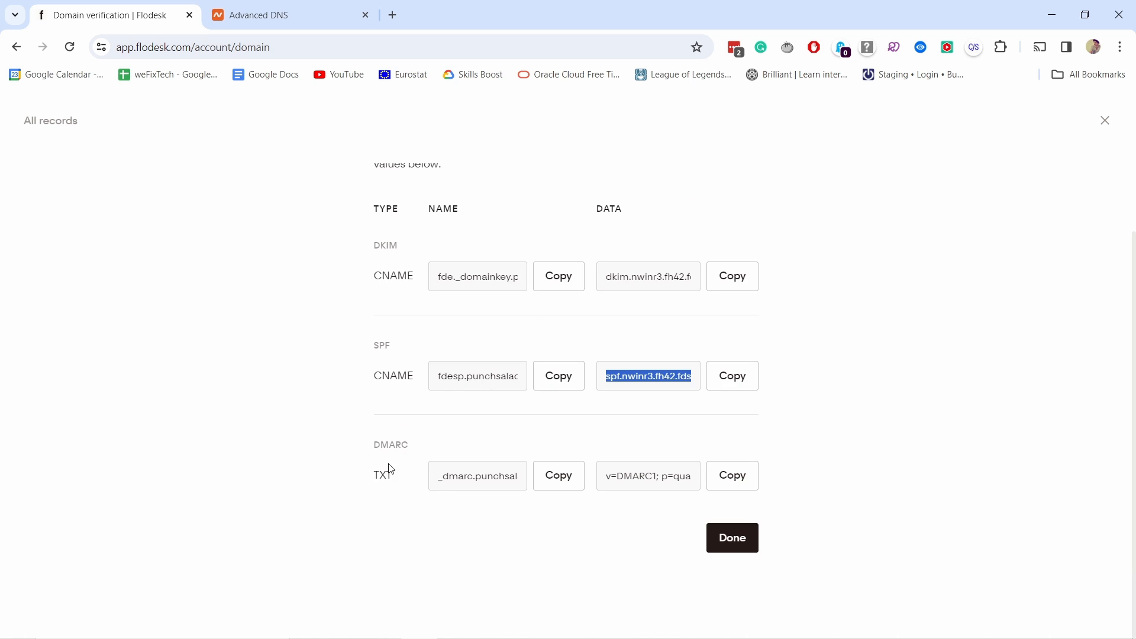
drag(372, 482, 396, 479)
click(559, 478)
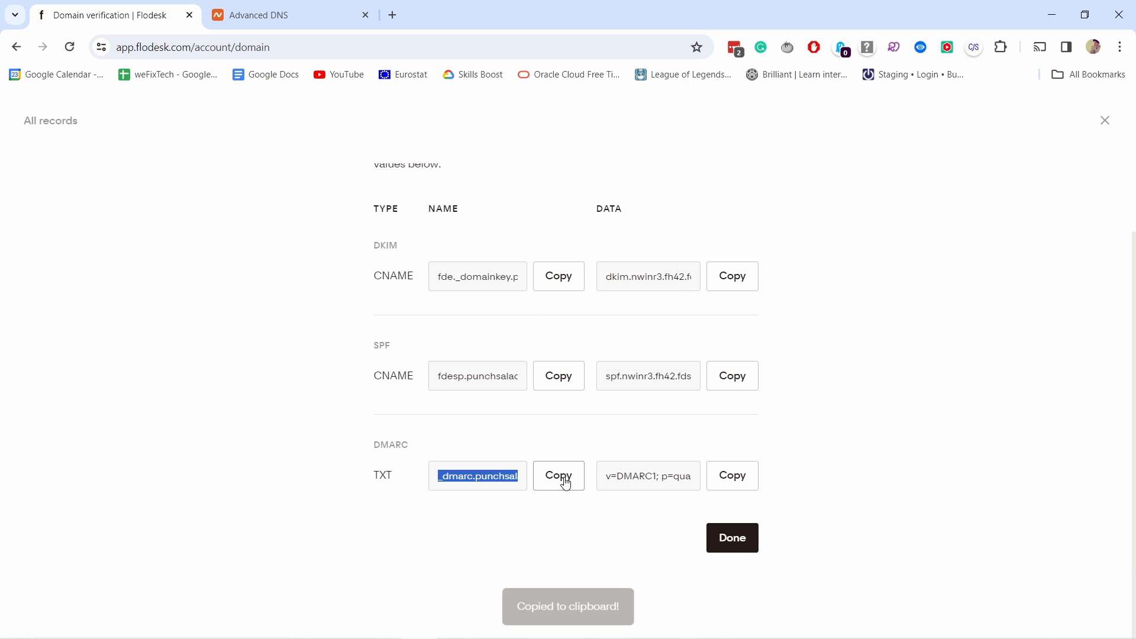
click(258, 15)
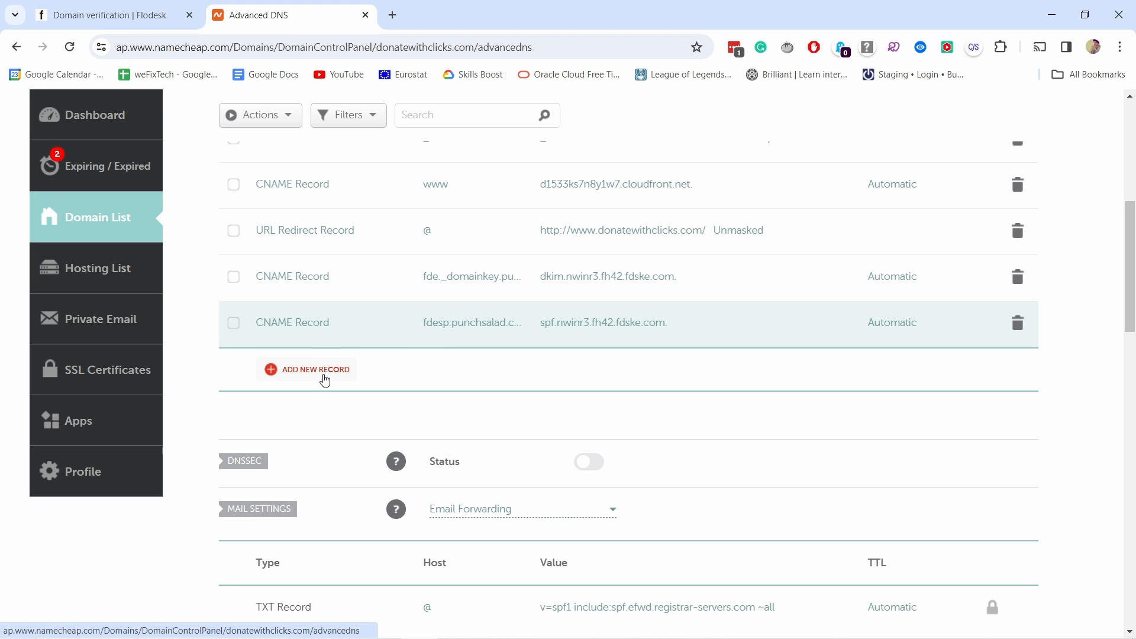
click(324, 375)
scroll(330, 399, down, 2)
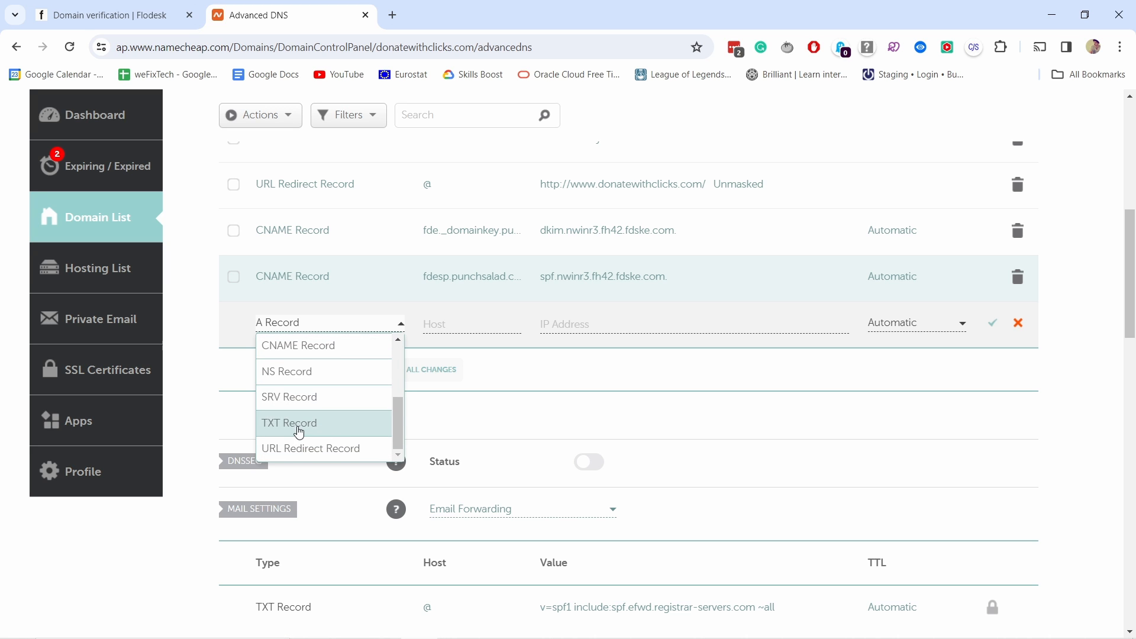
click(299, 424)
click(472, 325)
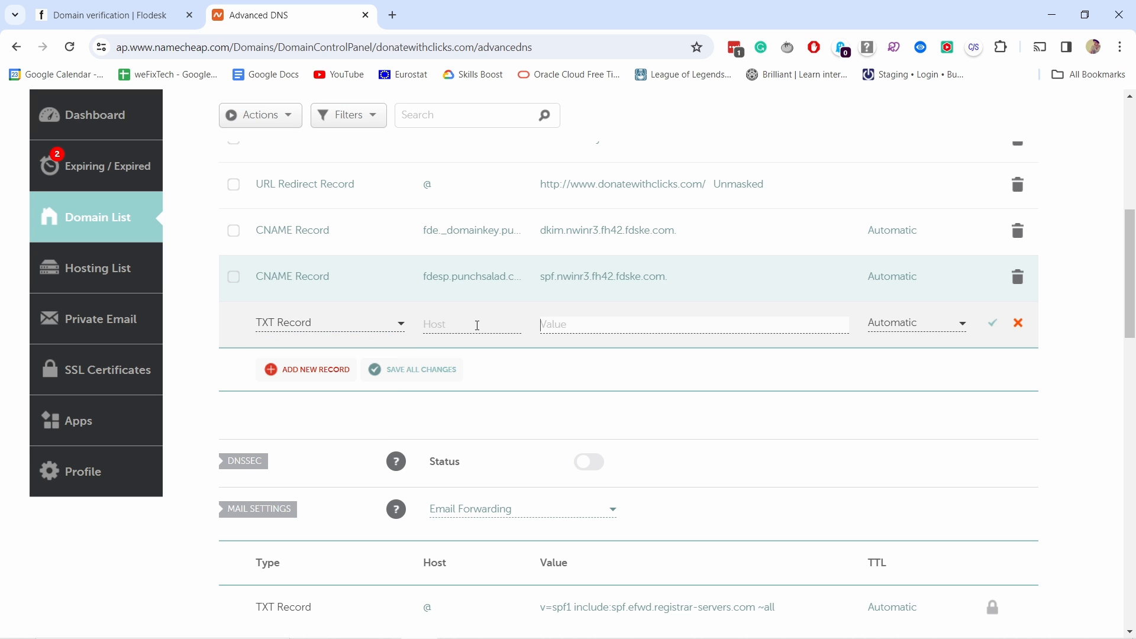
key(ctrl+v)
Step: Copy the DMARC data from Flodesk as the TXT record's value, v=DMARC1; p=quarantine;, and save the record in Namecheap
click(126, 20)
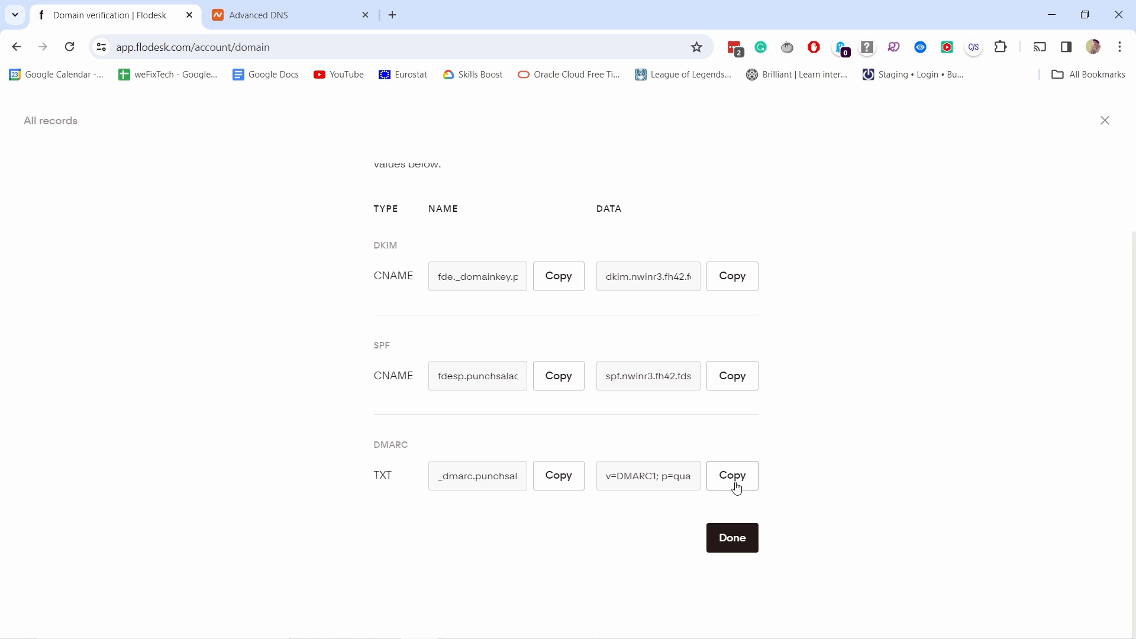
click(732, 475)
click(248, 18)
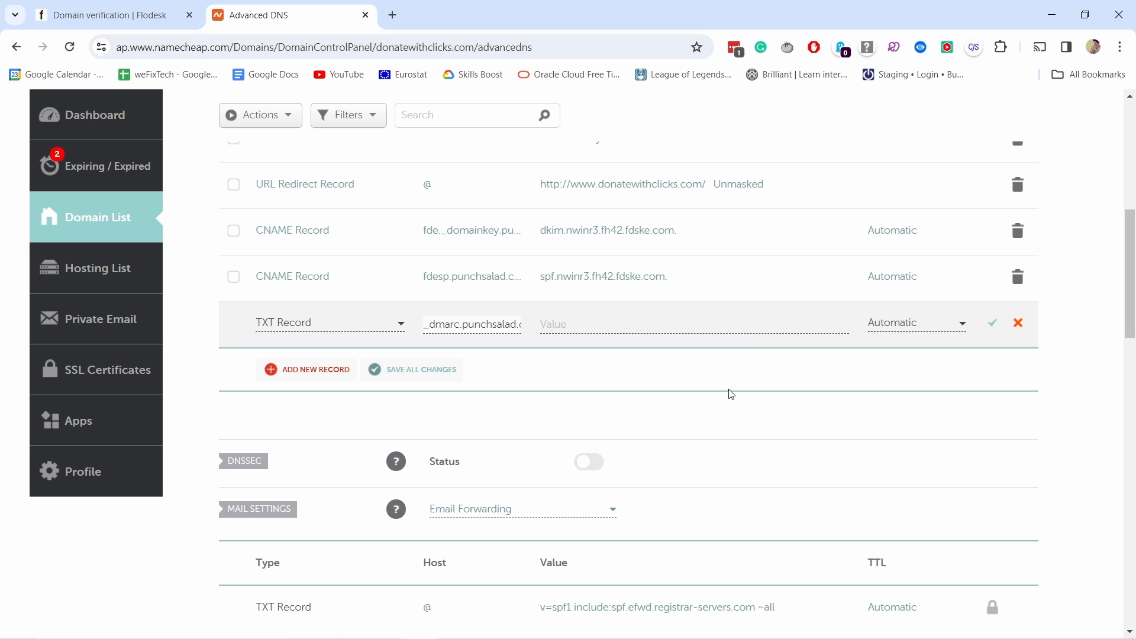
click(604, 324)
key(ctrl+v)
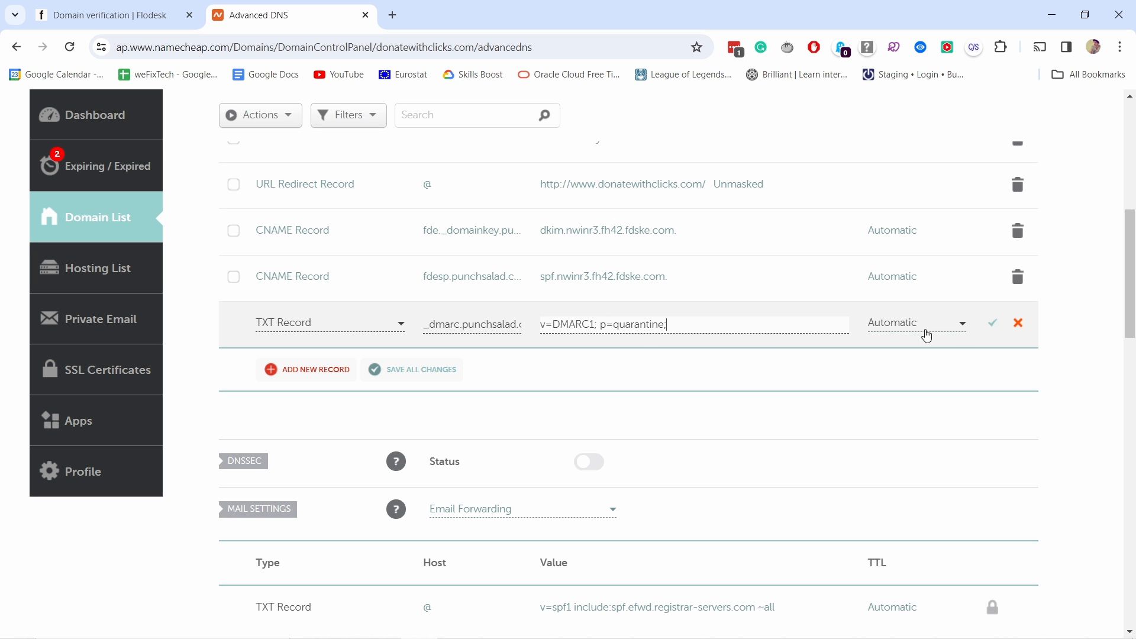
click(996, 327)
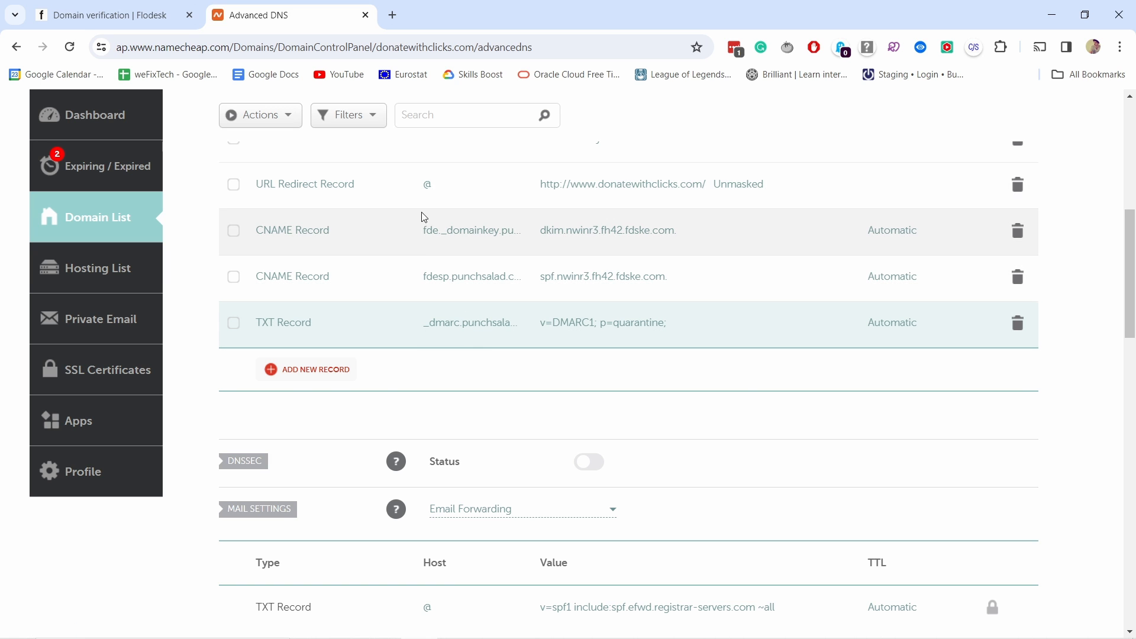
Step: Switch to the Flodesk DKIM verification in Firefox, continue past the two CNAME records and finish the setup for punchsalad.com
key(alt+Tab)
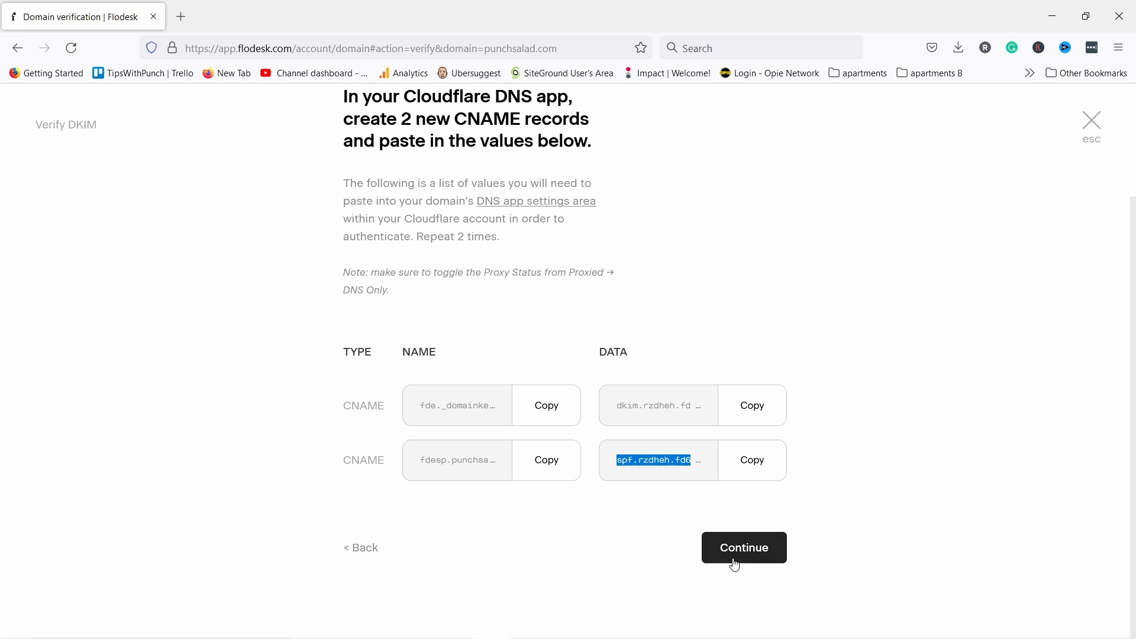
click(761, 555)
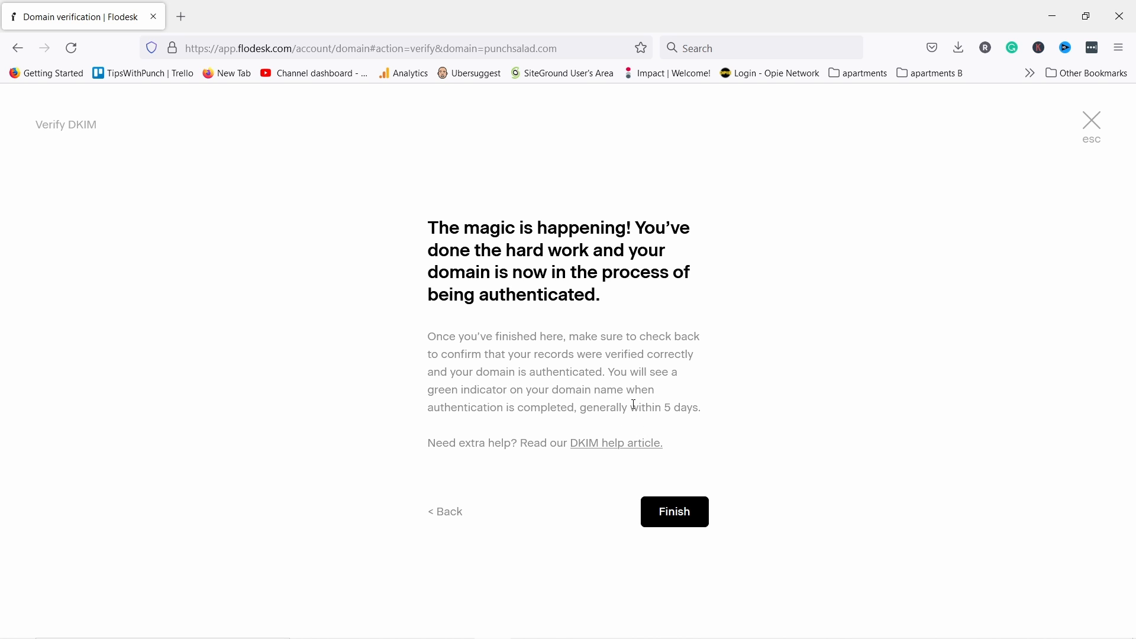
click(666, 512)
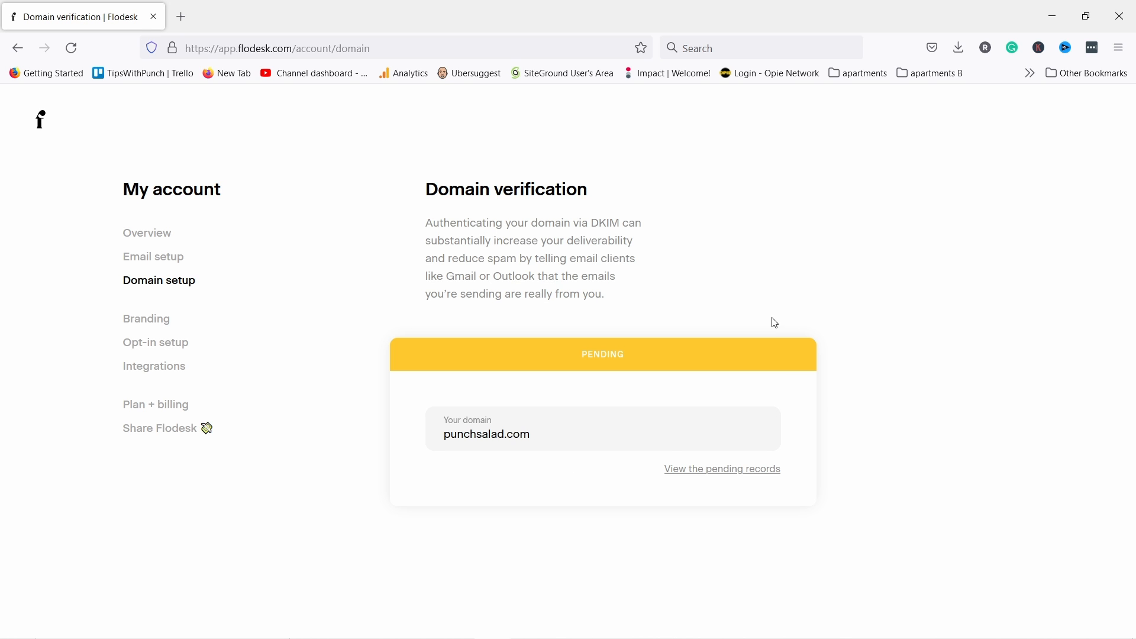